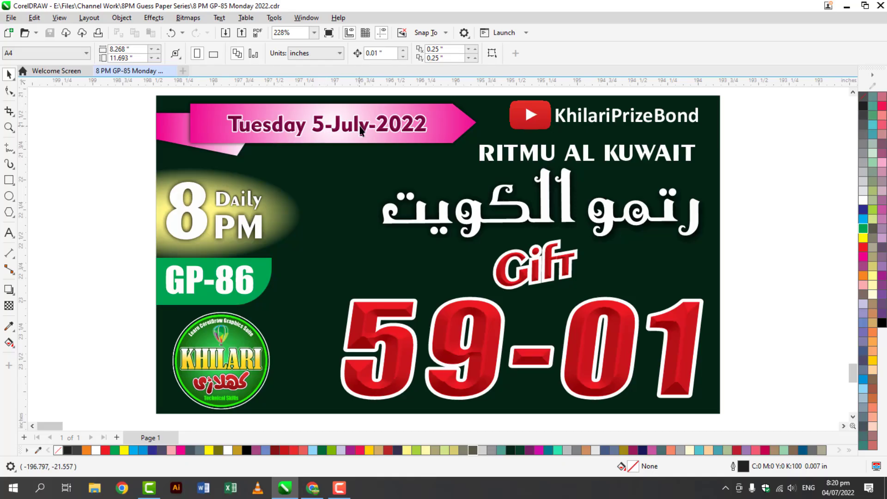
Recolor the "Tuesday 5-July-2022" text with a yellow fill and a black outline
click(380, 128)
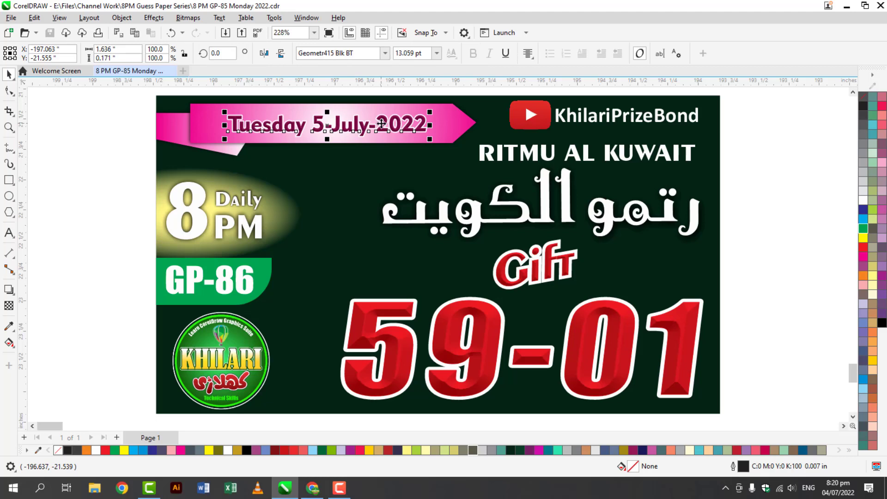
click(862, 237)
right_click(880, 313)
click(816, 312)
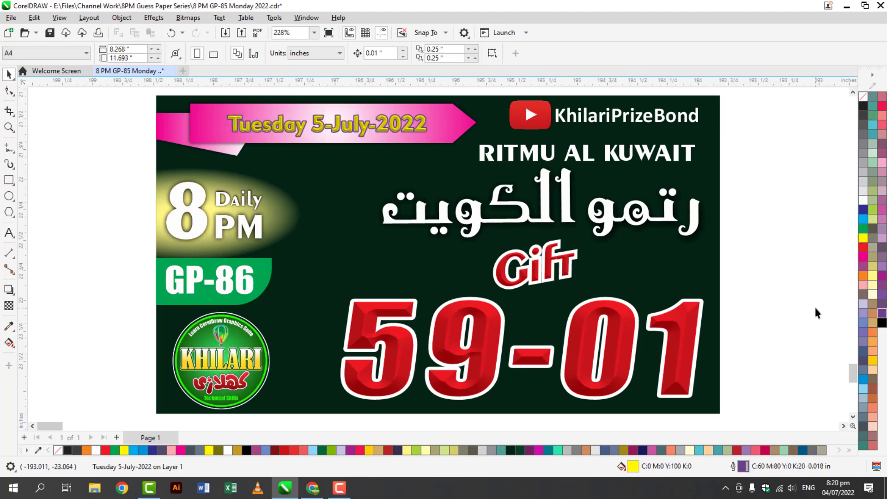
click(402, 122)
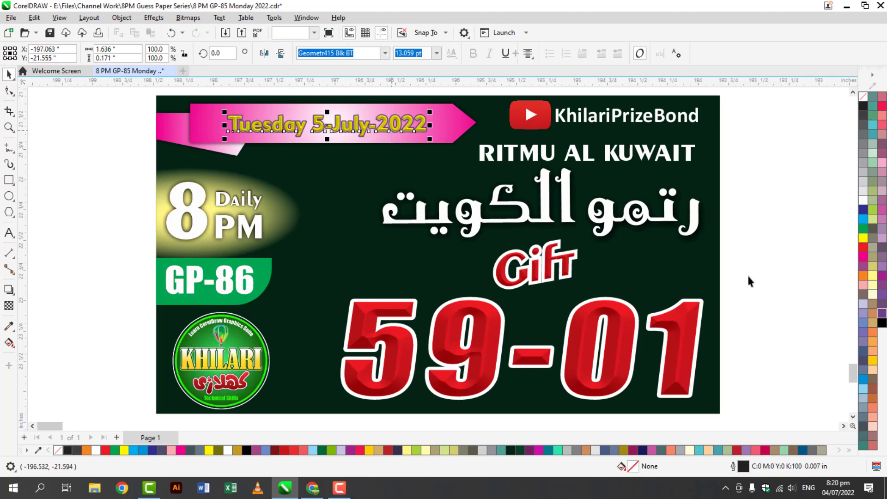
right_click(879, 323)
click(645, 276)
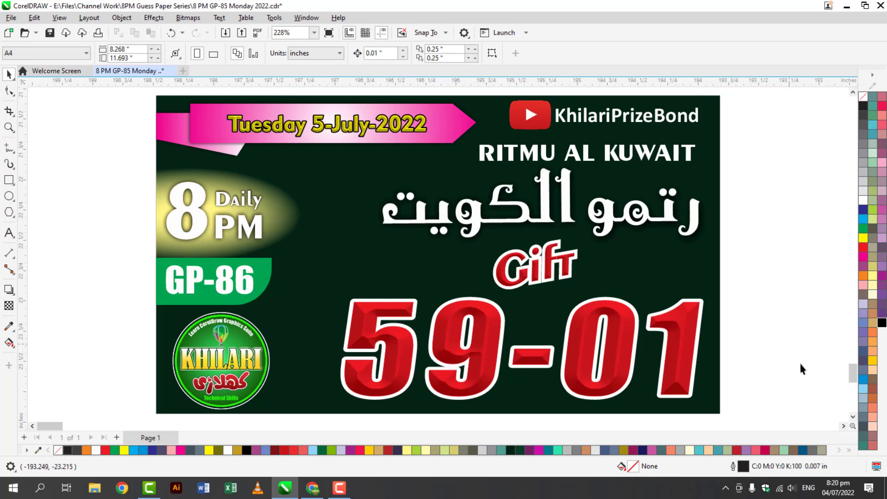
Draw a horizontal rectangle about 4.58 in wide below the dark banner and reduce its height to about 0.43 in
click(852, 416)
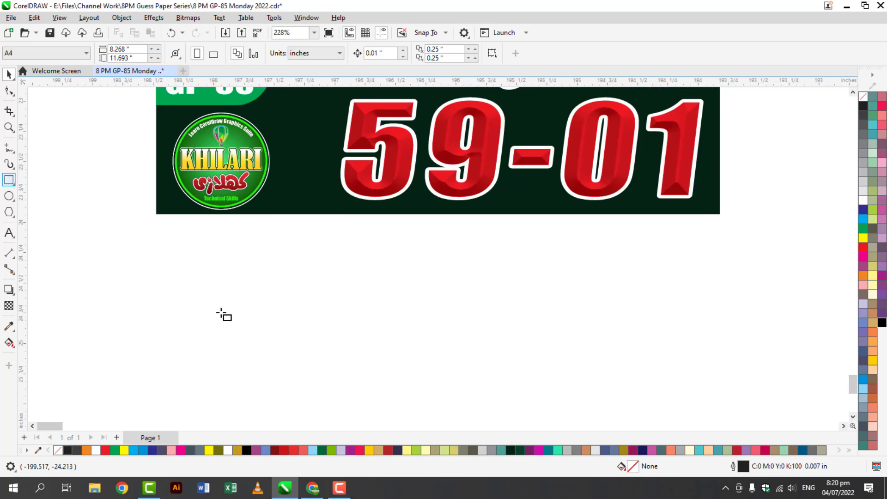
mouse_move(165, 255)
mouse_down()
mouse_move(637, 334)
mouse_move(718, 324)
mouse_move(720, 317)
mouse_up()
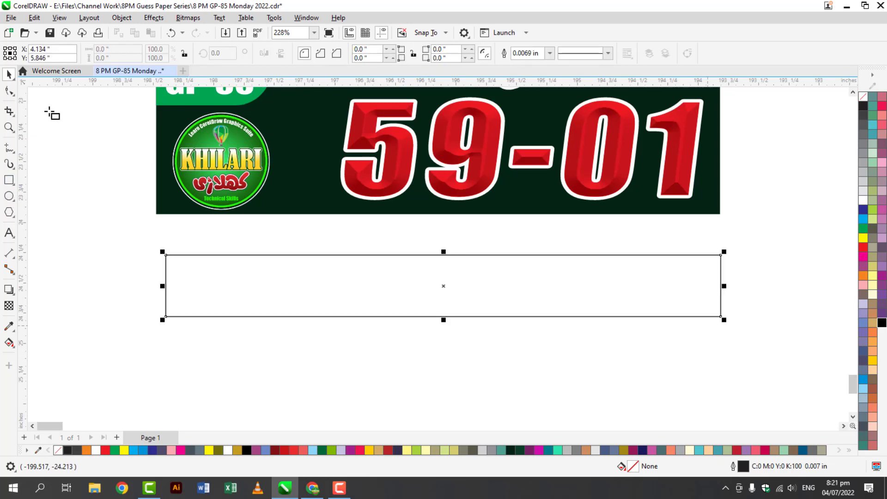
key(space)
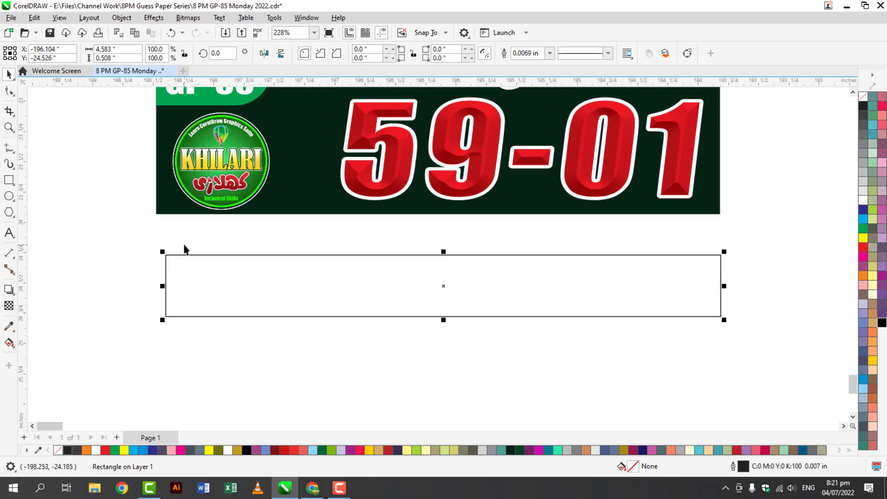
drag(442, 322, 445, 310)
Fill the rectangle with dark green C84 M53 Y80 K75, remove its outline, and shift it slightly lower
click(510, 451)
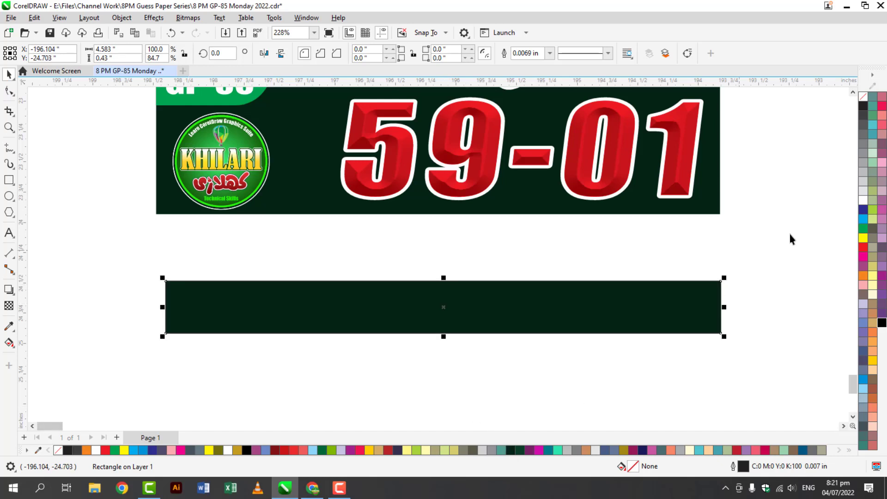
right_click(862, 96)
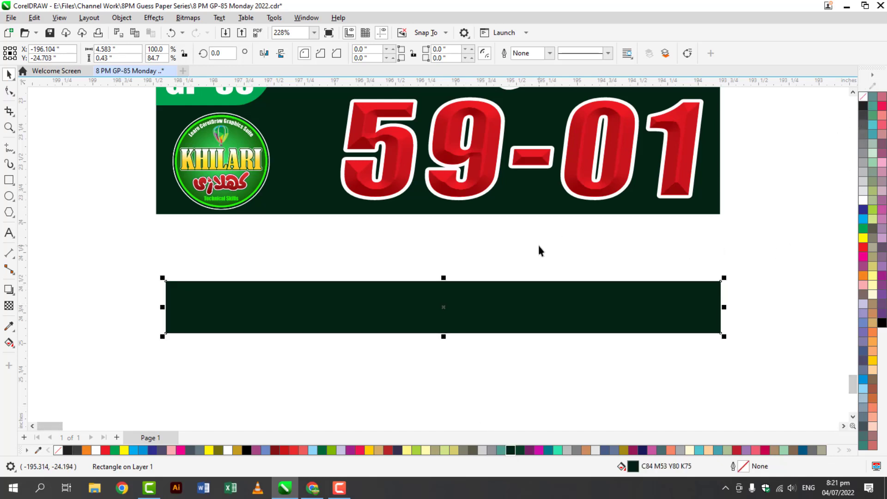
click(537, 251)
click(523, 287)
click(474, 261)
drag(434, 299, 426, 312)
click(239, 360)
click(240, 323)
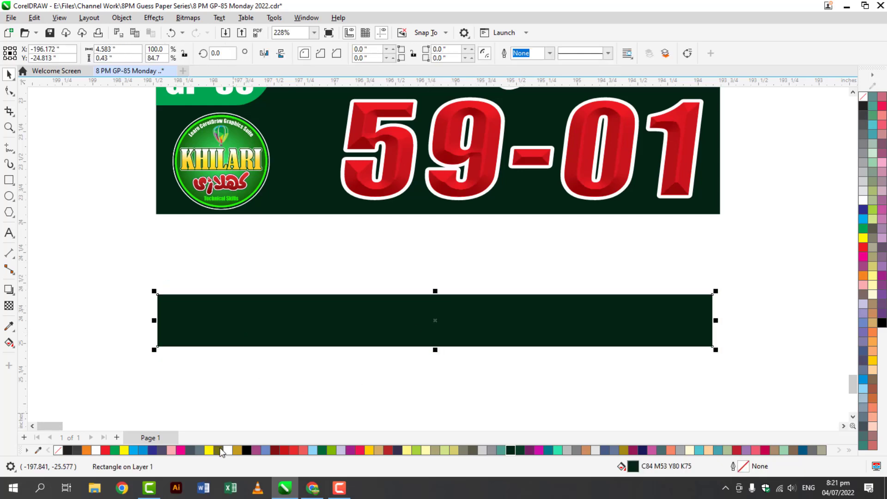
Try an olive fill on the bar, and settle on turquoise #2DE3AC instead
click(218, 450)
click(341, 370)
click(384, 321)
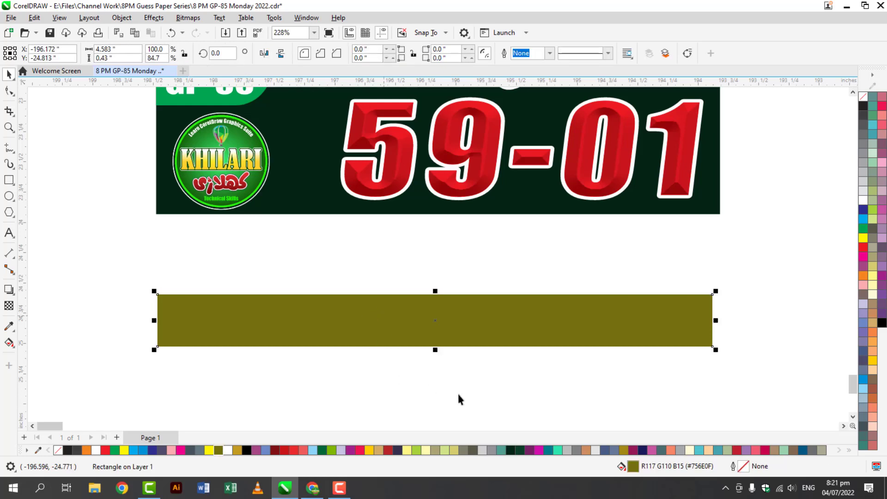
click(556, 450)
click(505, 413)
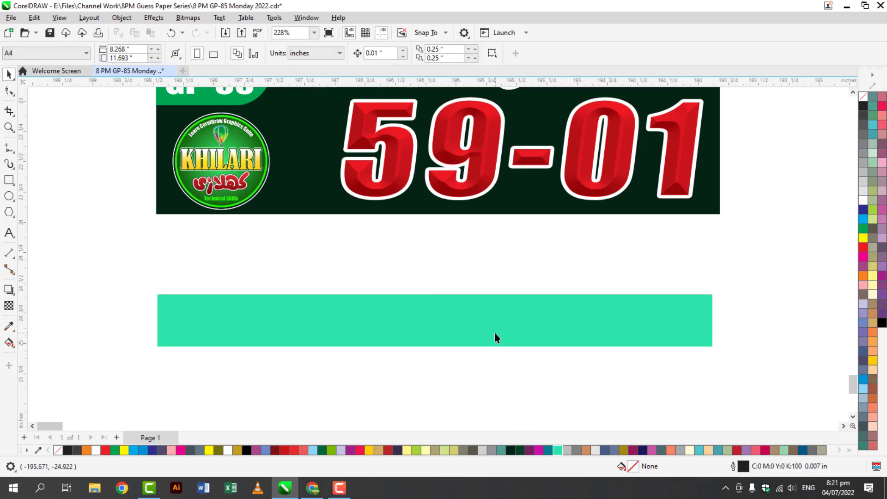
Nudge the turquoise bar and round all its corners to a radius of about 0.179 in
drag(494, 333, 498, 327)
key(F10)
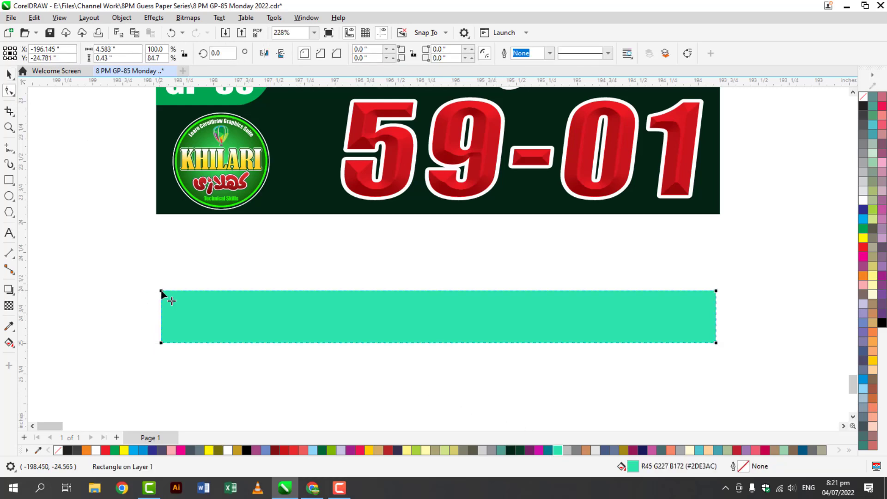
drag(161, 291, 161, 313)
click(8, 74)
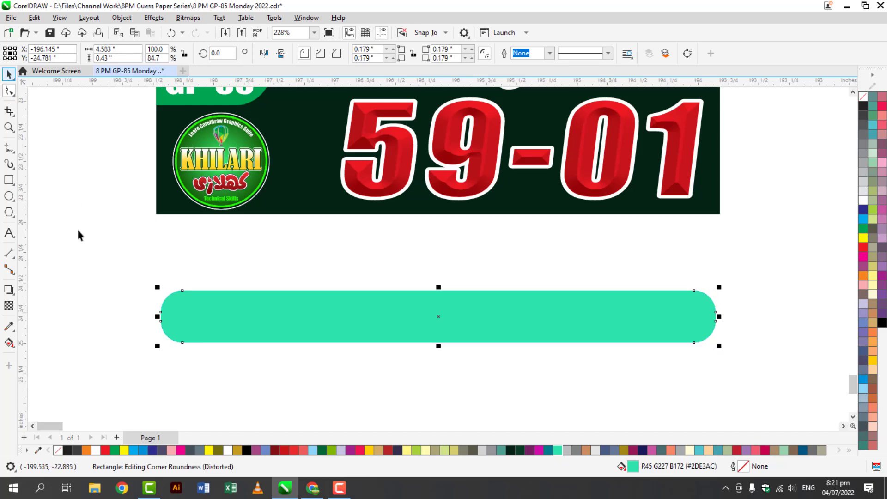
Create a shortened copy of the bar, about 1.34 in long, and rotate it upright across the bar's left end
click(429, 323)
drag(719, 317, 327, 323)
click(297, 331)
drag(325, 287, 257, 359)
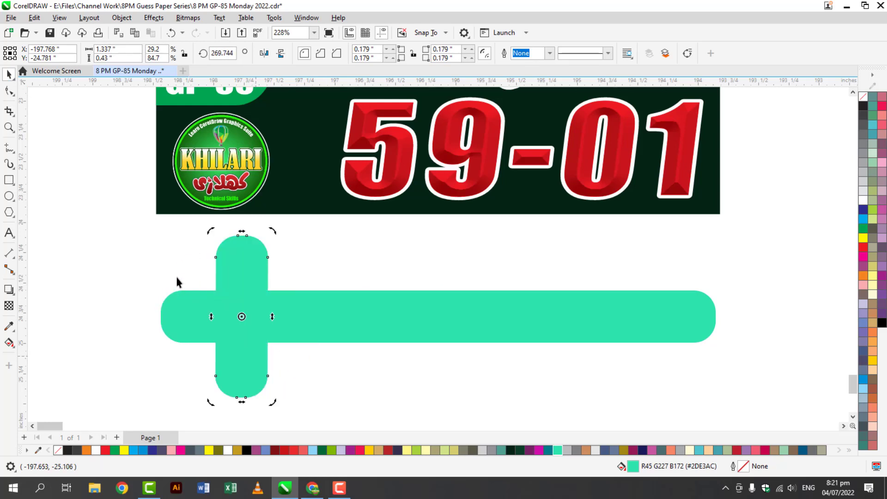
key(Escape)
drag(247, 265, 228, 259)
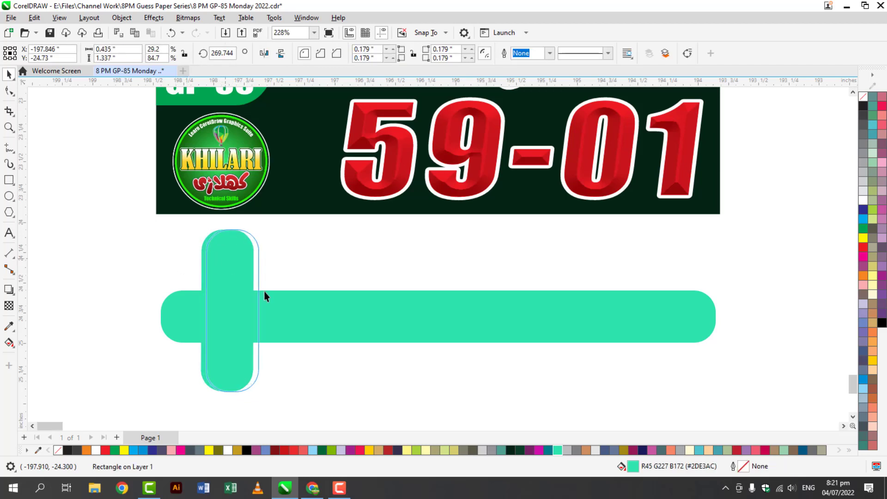
Fill the upright rounded shape with dark green C97 M33 Y100 K26 and make it wider
click(322, 450)
drag(226, 328, 223, 346)
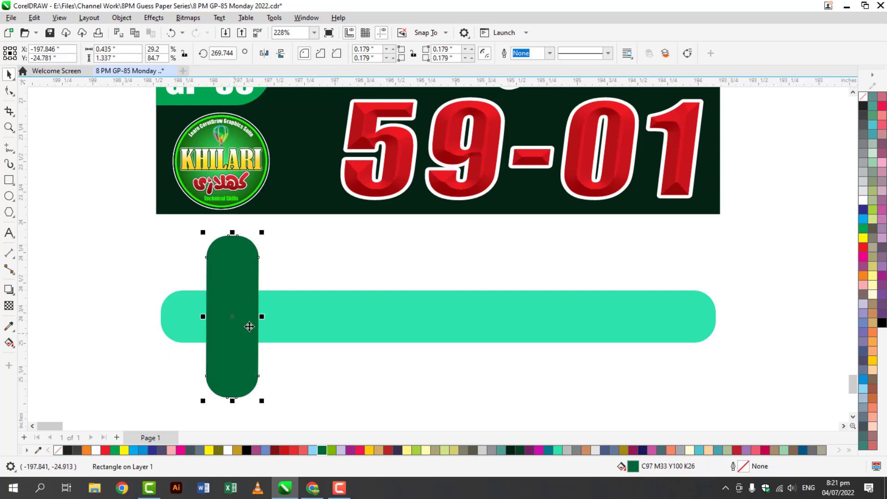
drag(258, 317, 279, 326)
click(359, 328)
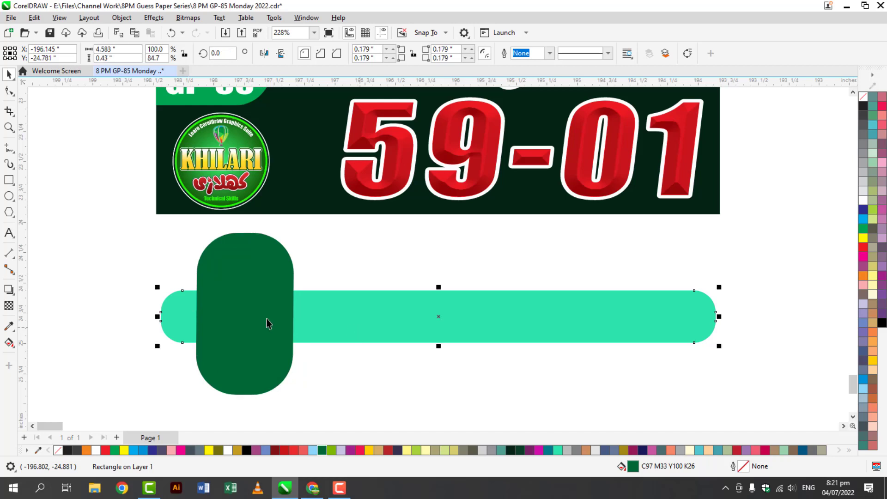
Add a vertical drop shadow to the dark green rounded shape and set the shadow's merge mode to Normal
click(266, 317)
click(8, 290)
drag(273, 277, 245, 394)
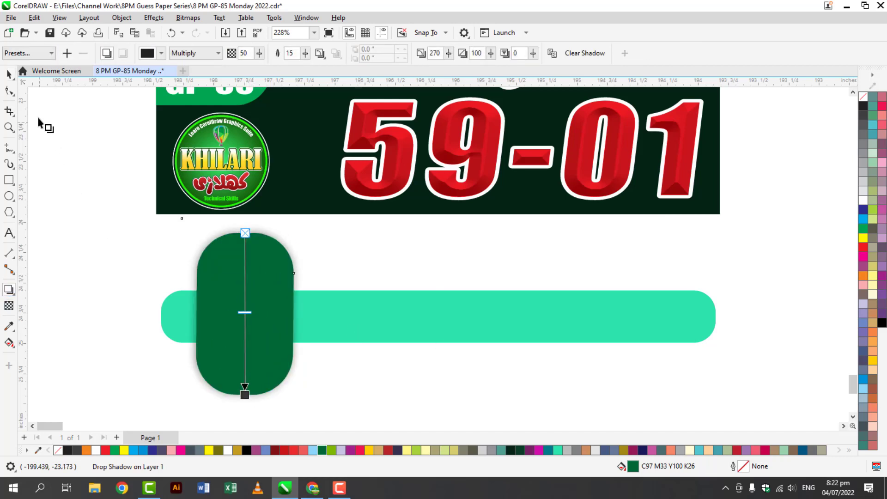
click(10, 74)
click(190, 54)
click(185, 64)
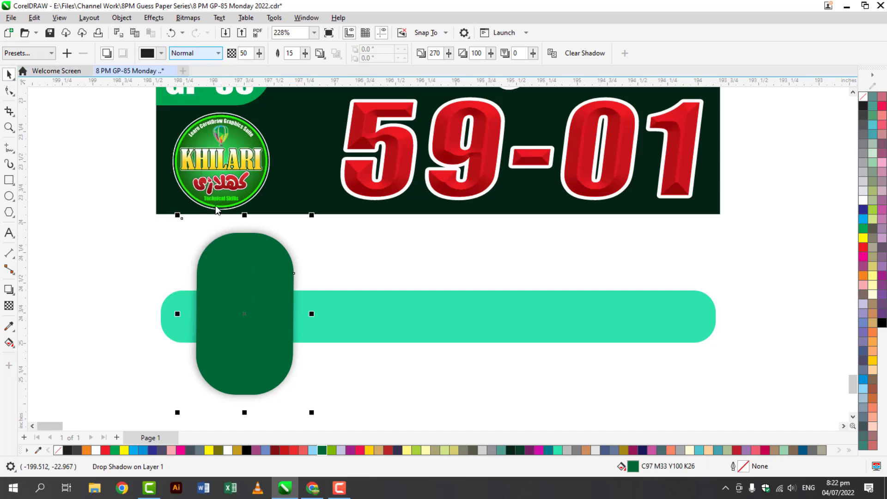
click(312, 356)
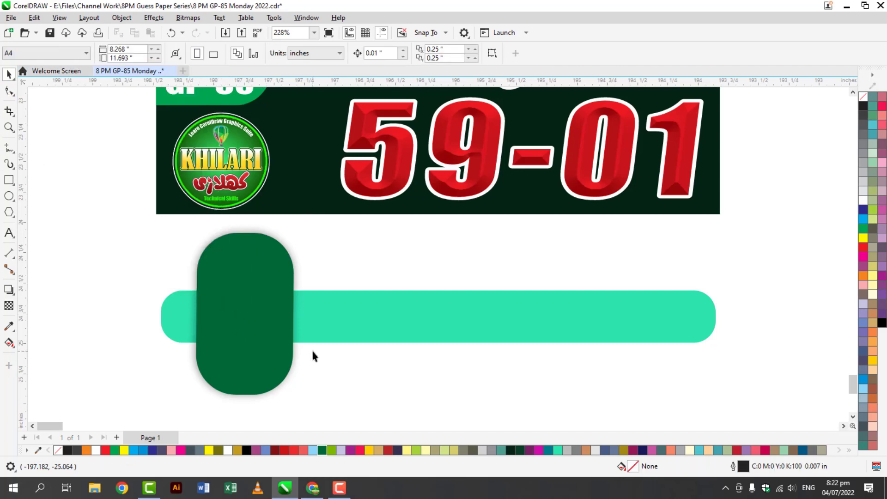
Group the bar with the shadowed green shape and move the group to the left below the banner
drag(98, 223, 782, 424)
key(ctrl+g)
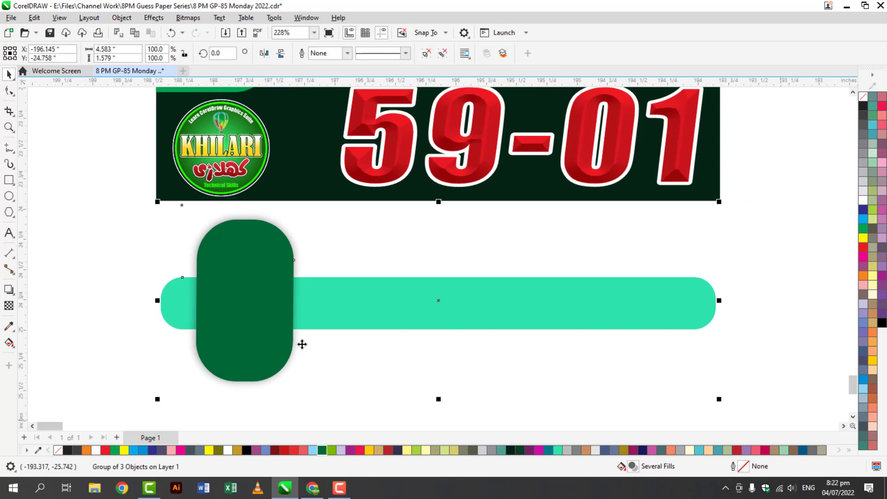
drag(302, 344, 171, 365)
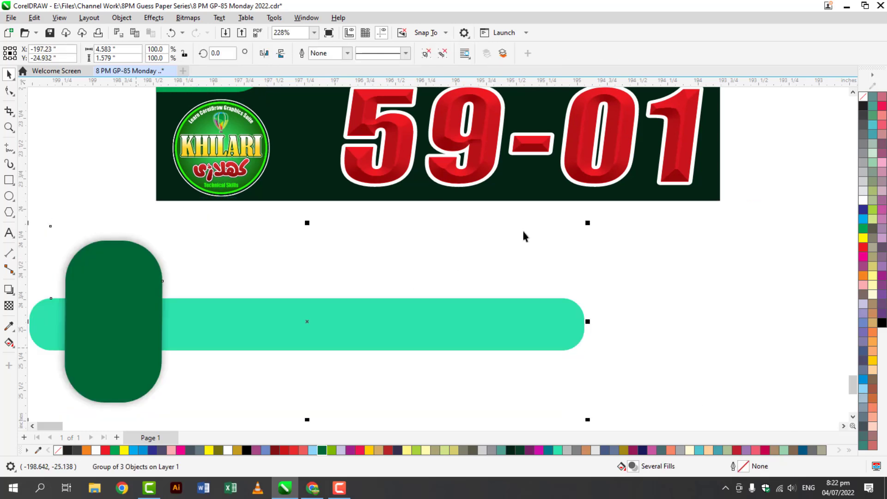
click(806, 351)
Add the text "0" in Arial, enlarge it to about 50.9 pt, and place it on the dark green shape
scroll(852, 414, down, 3)
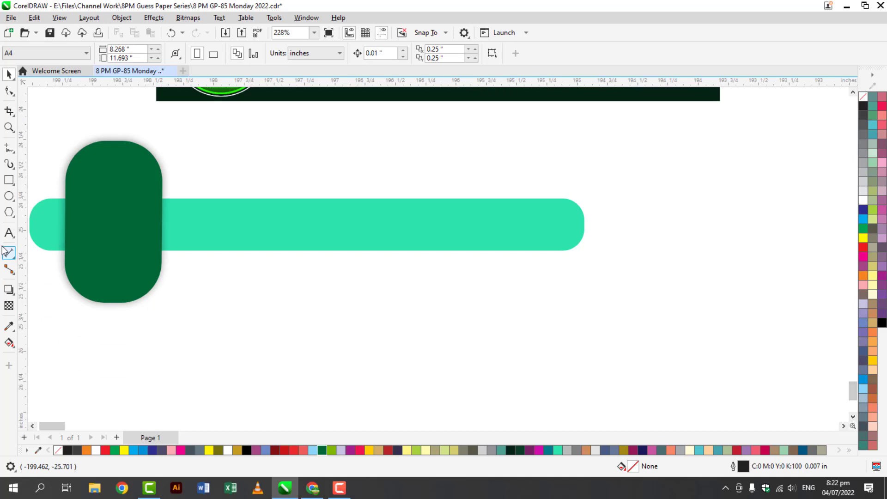
click(9, 232)
click(76, 367)
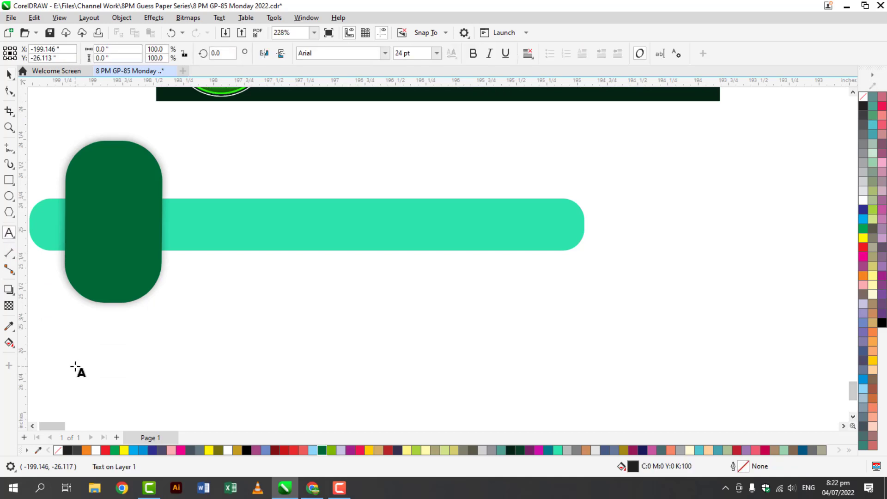
text(0)
click(9, 74)
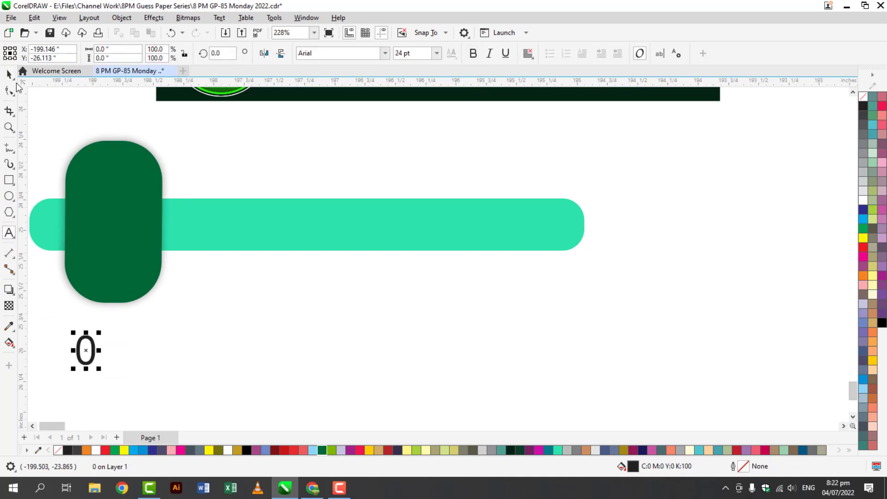
drag(98, 333, 128, 297)
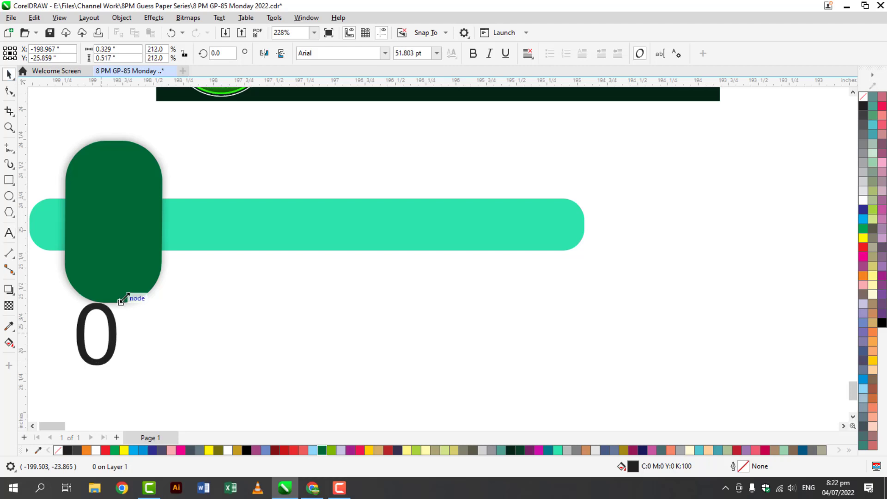
drag(114, 343, 132, 227)
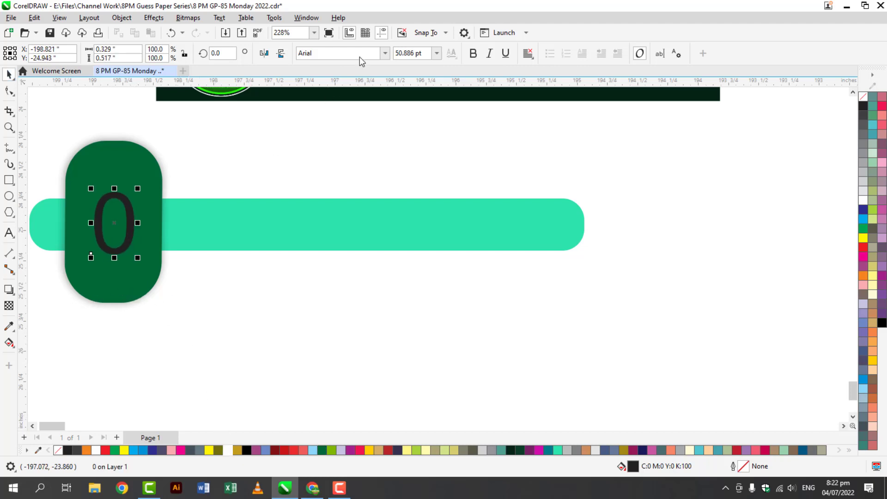
Restyle the "0" in white Cooper Black and enlarge it to about 59 pt, centered on the dark green shape
click(384, 53)
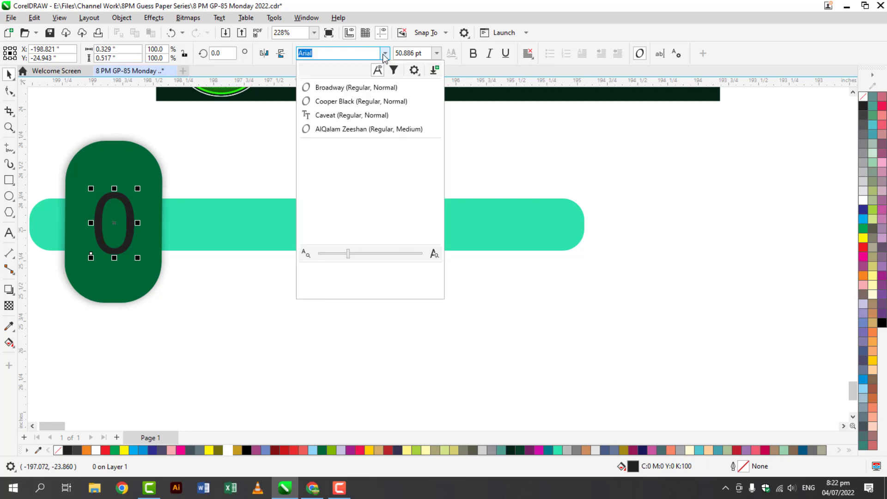
click(370, 102)
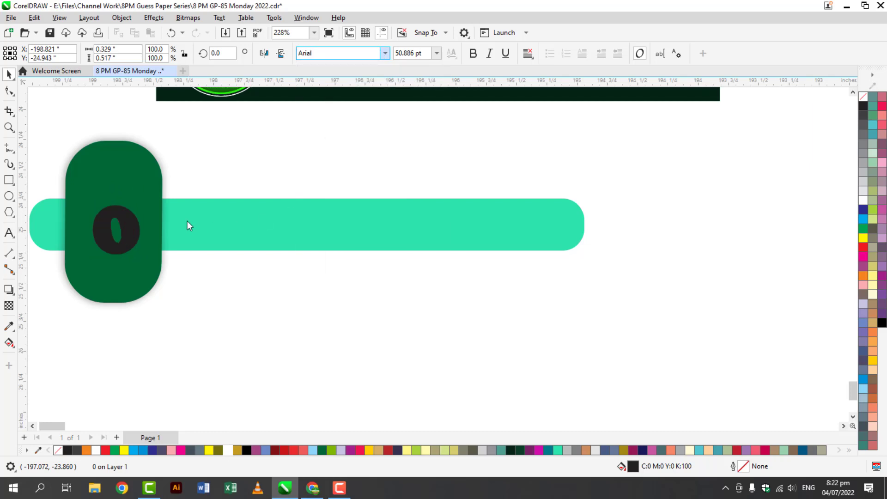
drag(124, 222, 119, 216)
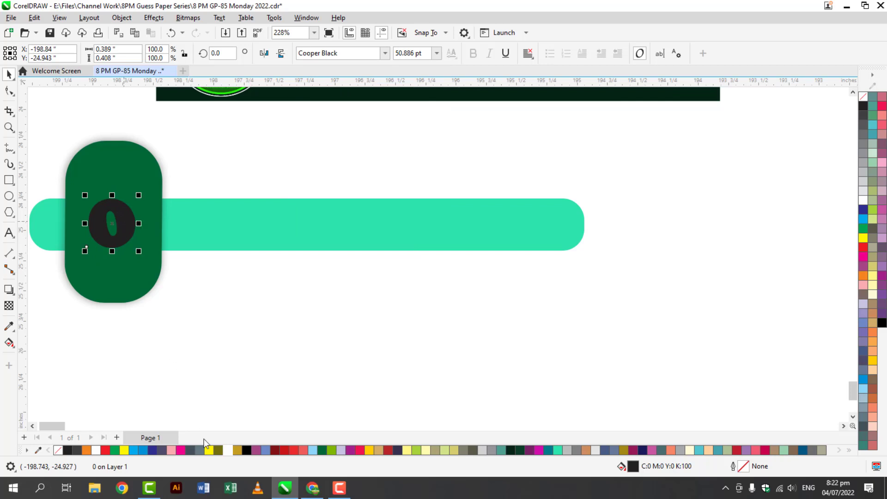
click(226, 453)
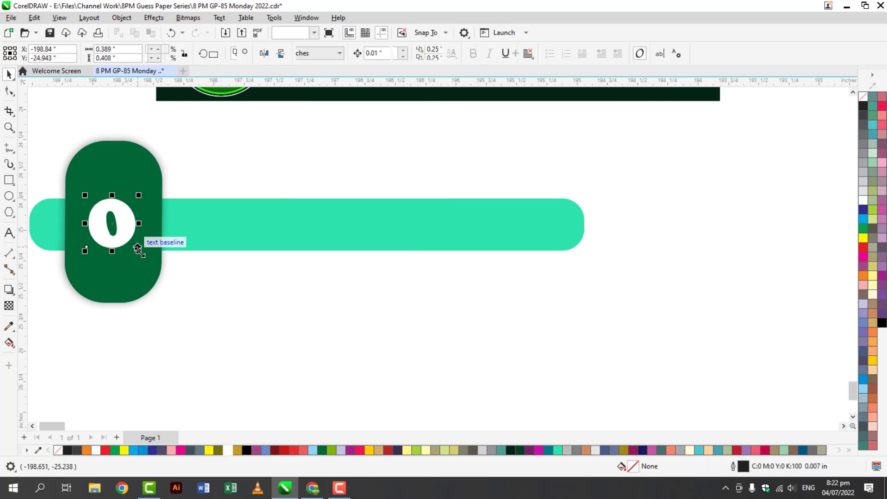
drag(139, 251, 146, 259)
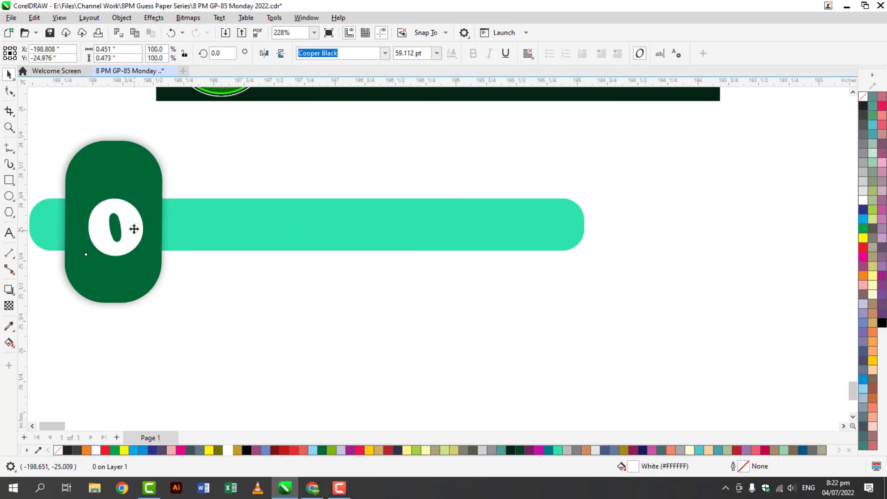
click(133, 228)
Copy the "0" onto the turquoise bar, shrink the copy to about 37.8 pt, and fill it with red #E82A2A
scroll(158, 238, down, 1)
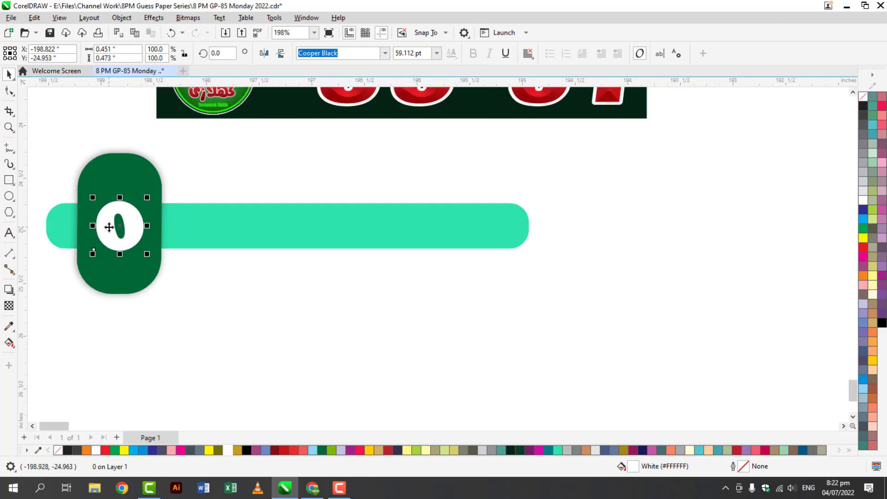
scroll(109, 227, up, 2)
drag(148, 241, 324, 238)
drag(346, 175, 311, 211)
mouse_move(303, 241)
mouse_down()
mouse_move(315, 226)
mouse_move(317, 240)
mouse_move(311, 229)
mouse_up()
click(294, 450)
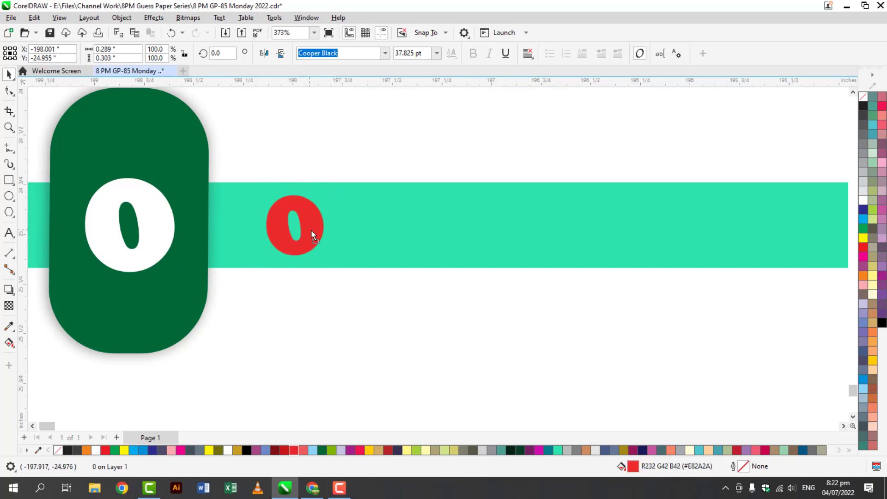
double_click(311, 229)
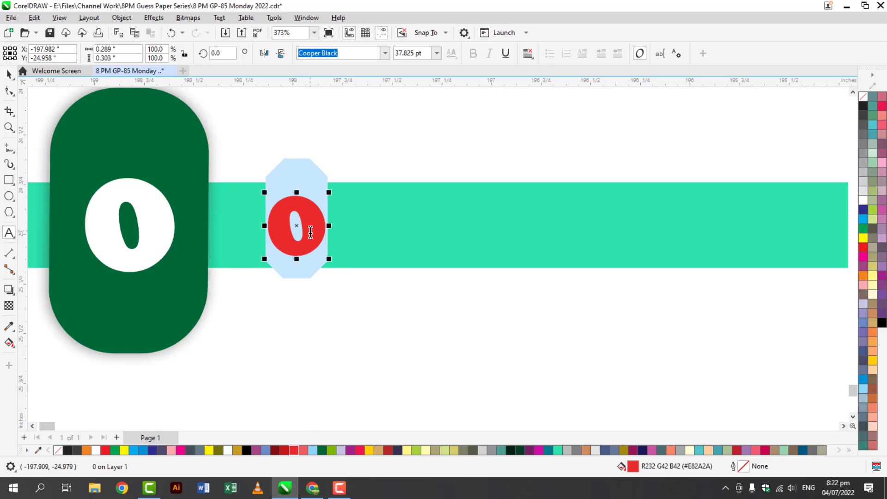
text(4-)
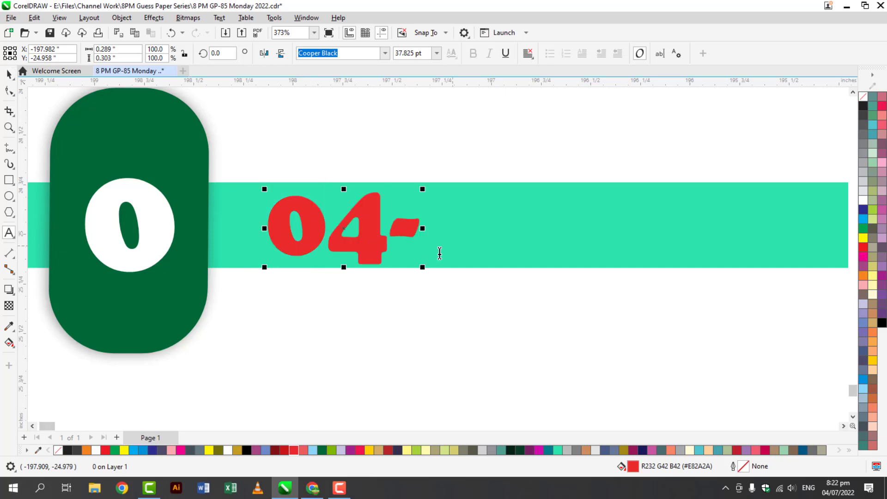
scroll(440, 254, up, 2)
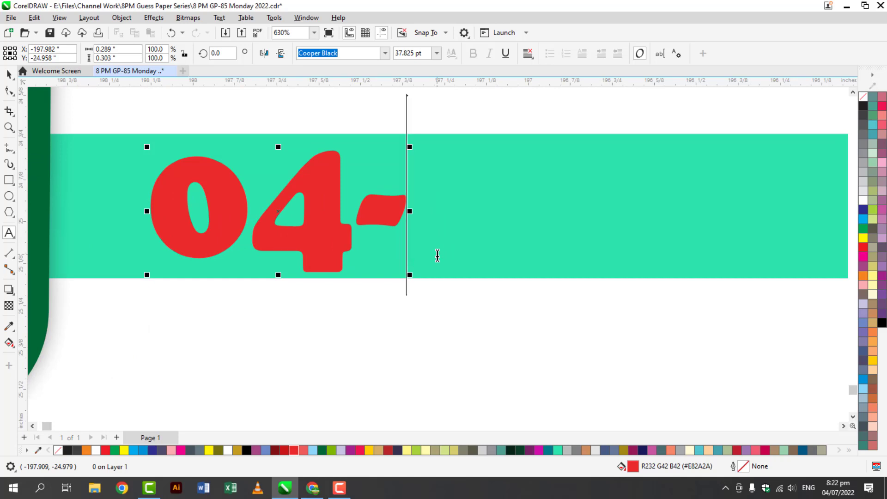
text(01-02-09-)
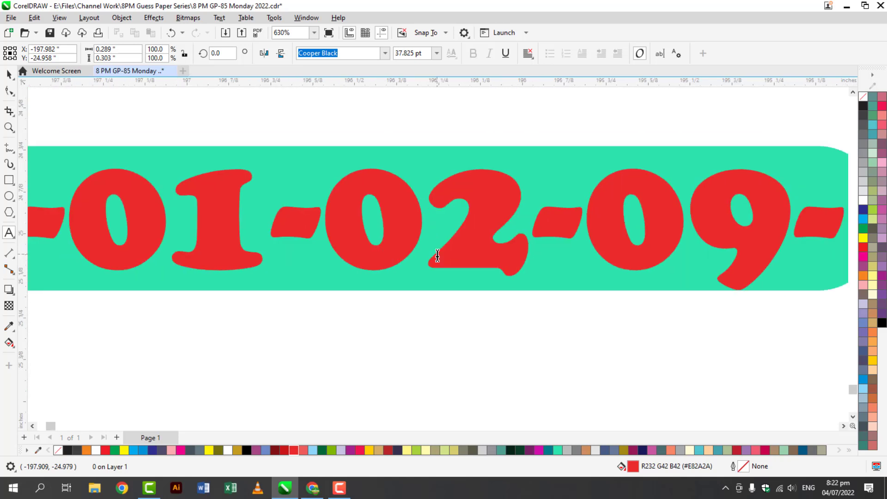
text(00)
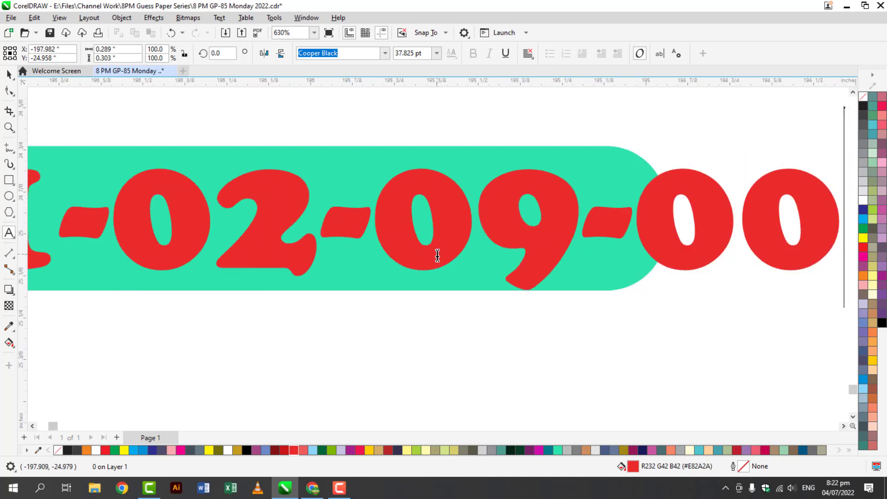
Shrink the red number series to about 31.7 pt and center it vertically so it fits inside the turquoise bar
click(8, 75)
click(541, 168)
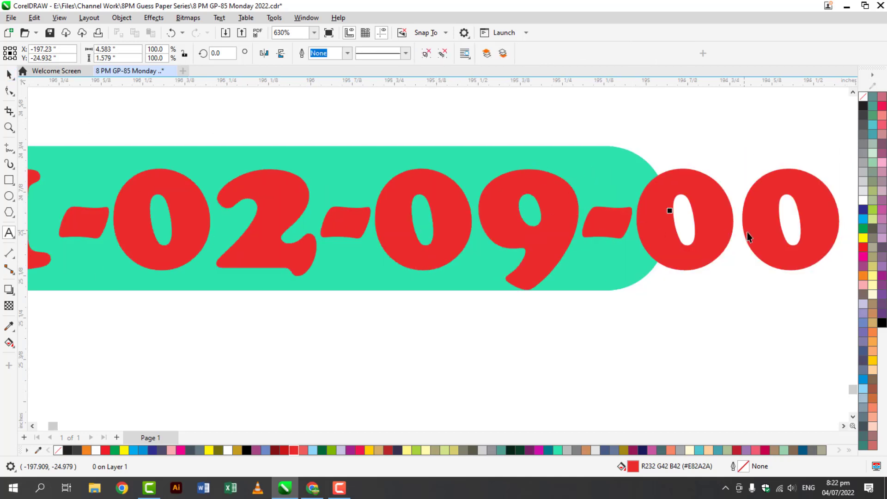
click(826, 282)
drag(841, 292, 638, 292)
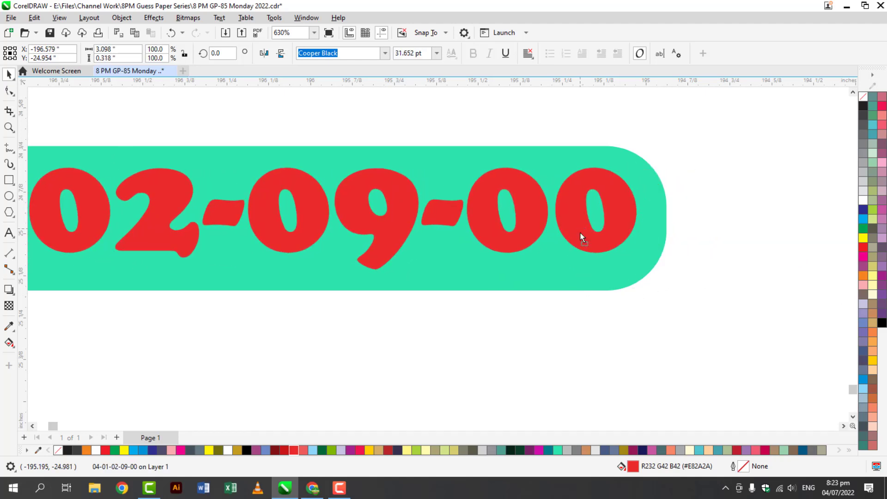
drag(580, 226, 580, 232)
scroll(580, 231, down, 5)
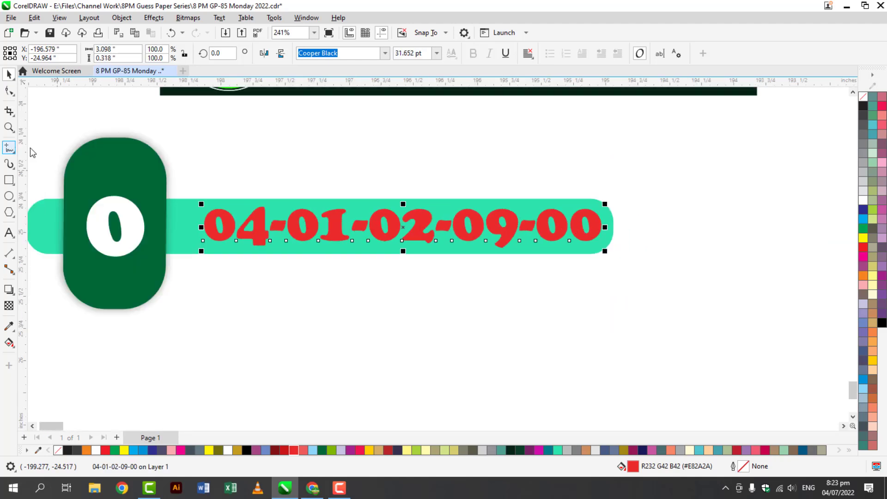
Copy the whole numbered bar about 1.13 inches straight down and repeat the duplication to stack more rows below it
scroll(127, 192, down, 2)
drag(35, 137, 567, 347)
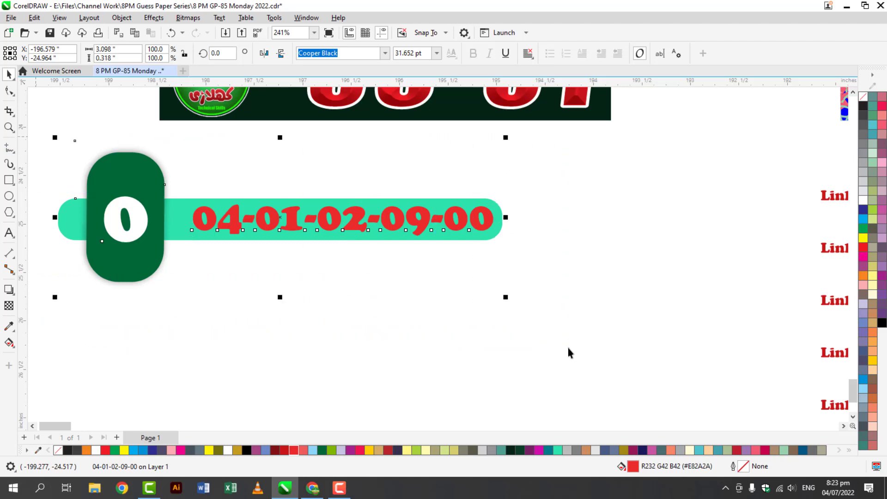
drag(255, 226, 258, 336)
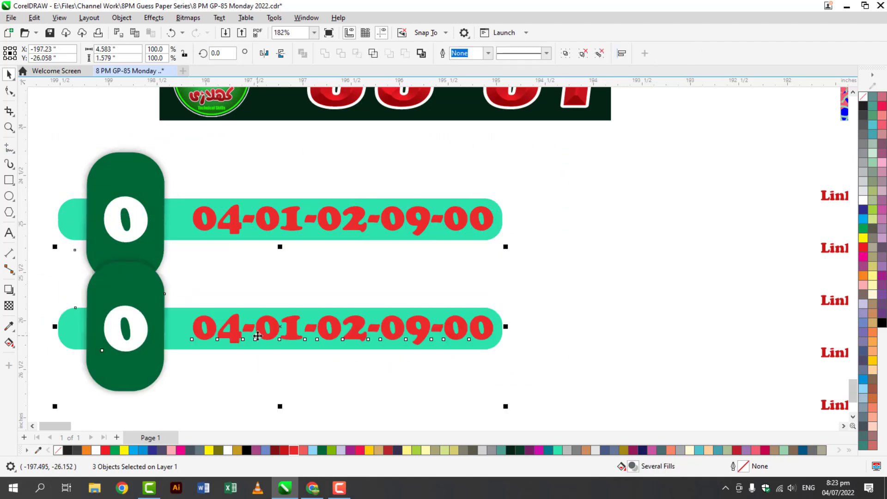
key(ctrl+r)
Change the white number on the second row's dark green shape to "1"
scroll(80, 307, up, 5)
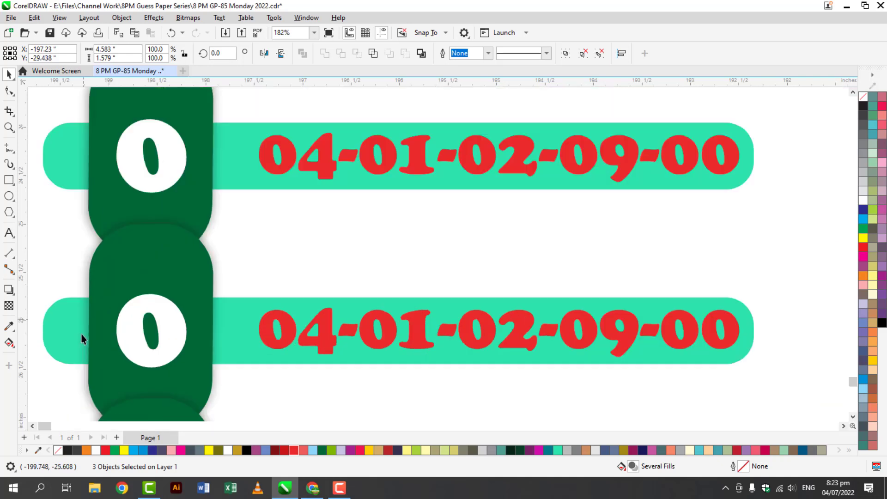
double_click(152, 335)
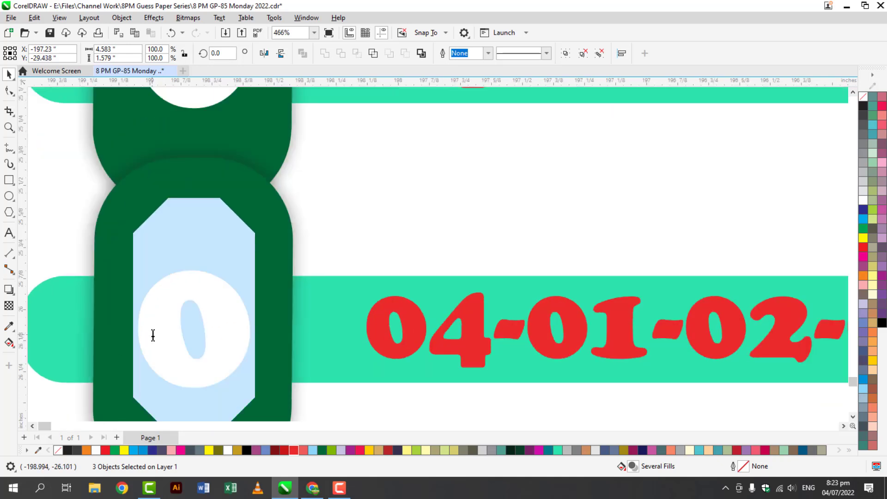
text(1)
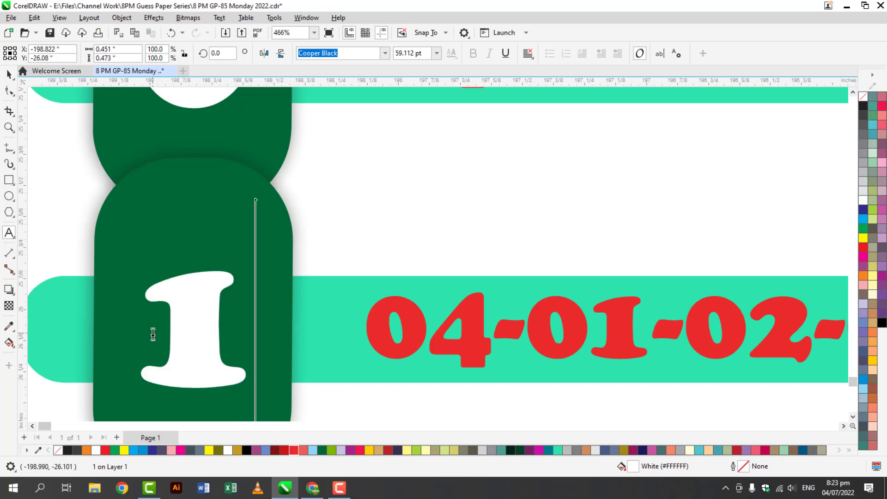
Recolor only the "04" in the first row's number series yellow (C:0 M:20 Y:100 K:0)
click(852, 92)
click(852, 92)
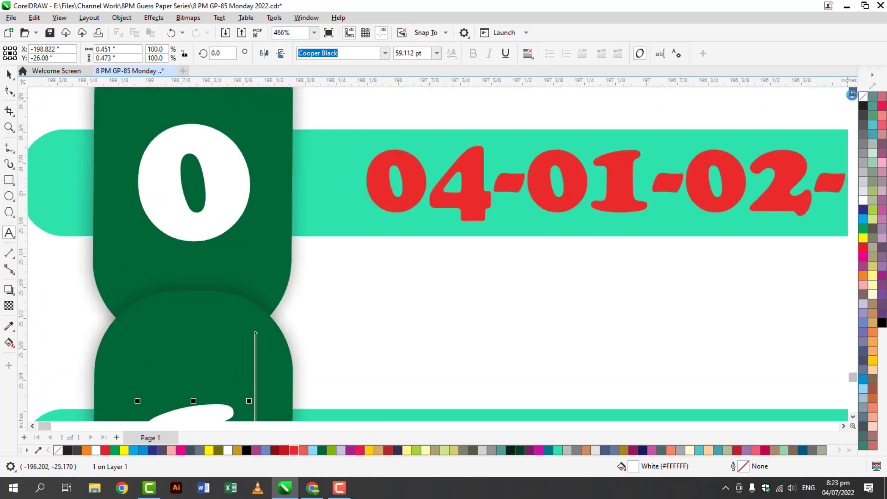
click(852, 93)
click(852, 93)
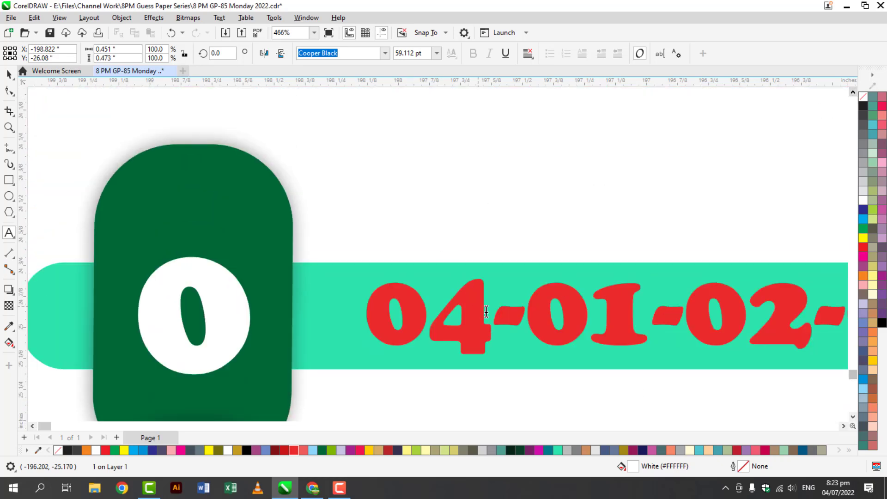
drag(485, 312, 365, 314)
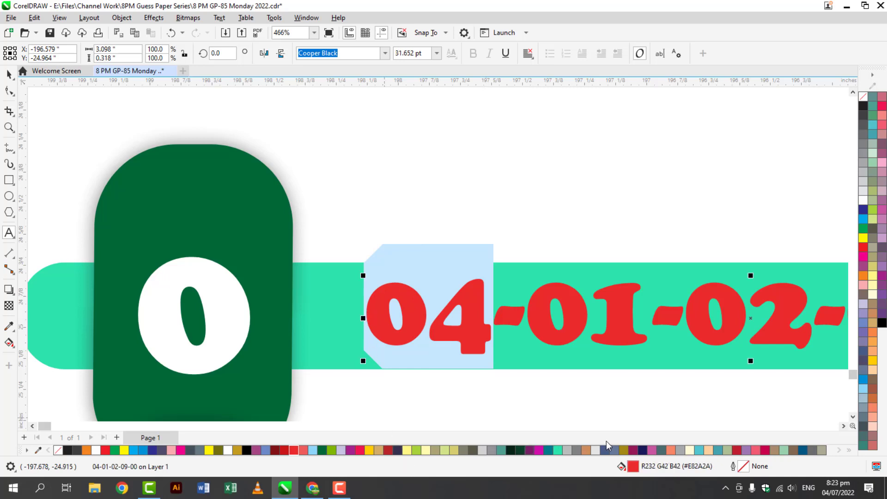
click(871, 361)
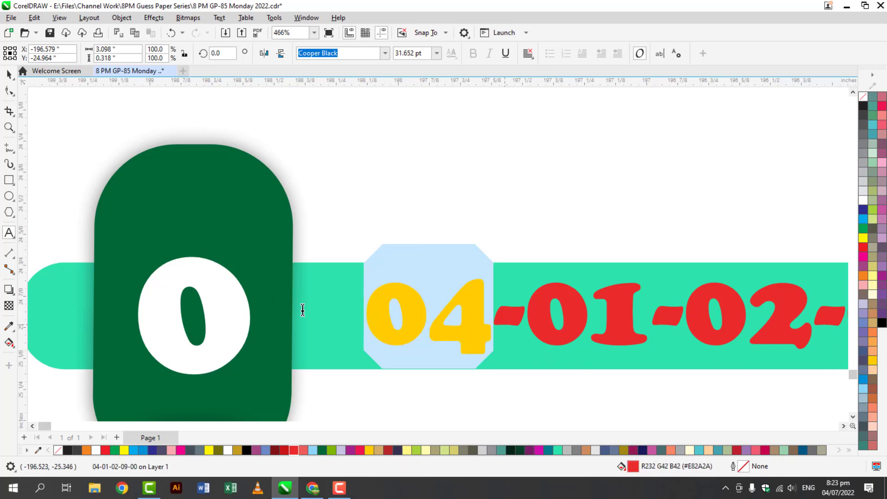
click(853, 417)
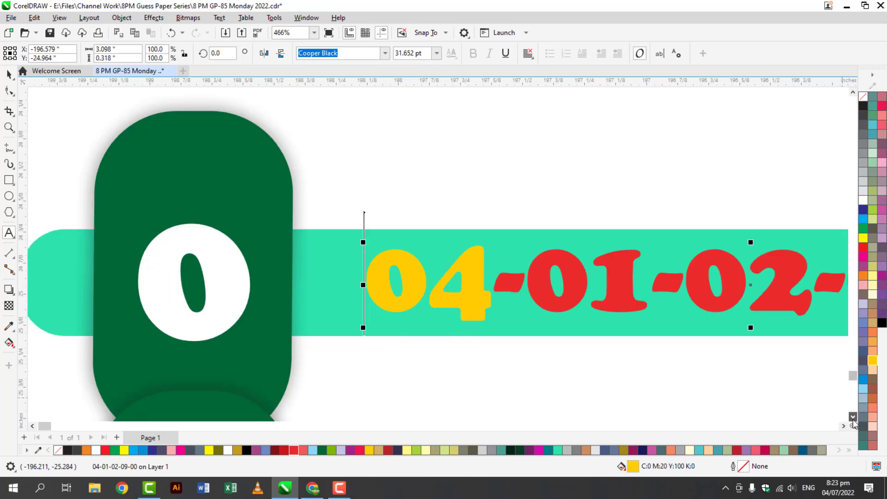
click(853, 418)
click(853, 418)
click(852, 418)
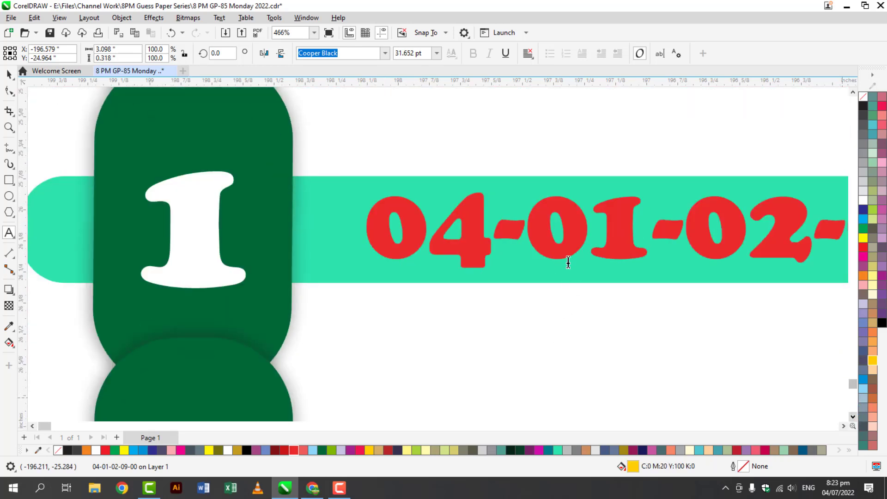
click(457, 234)
key(ctrl+a)
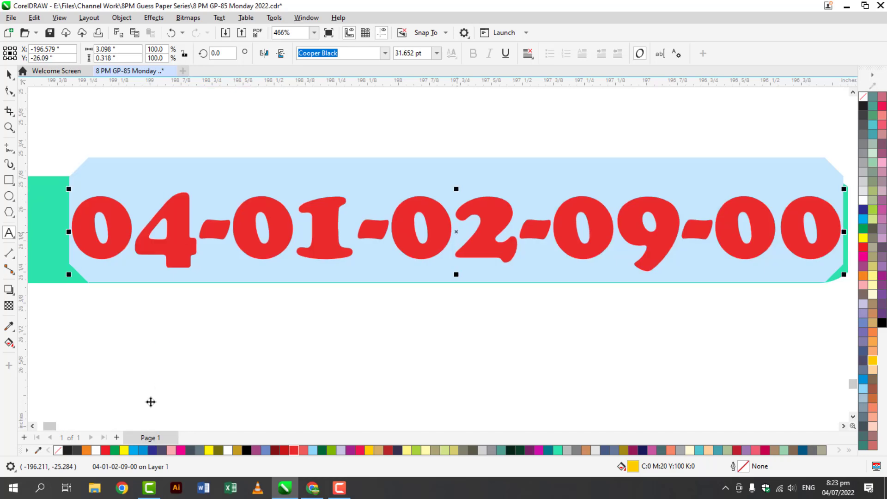
click(33, 426)
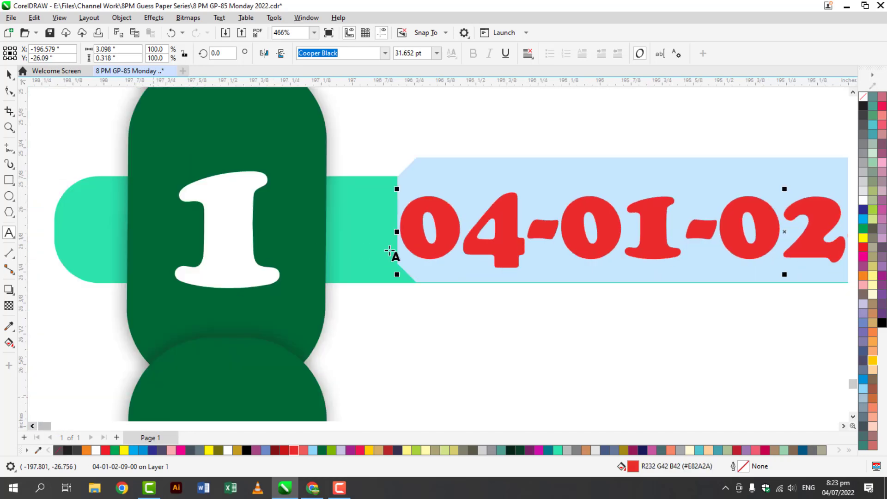
scroll(396, 252, up, 1)
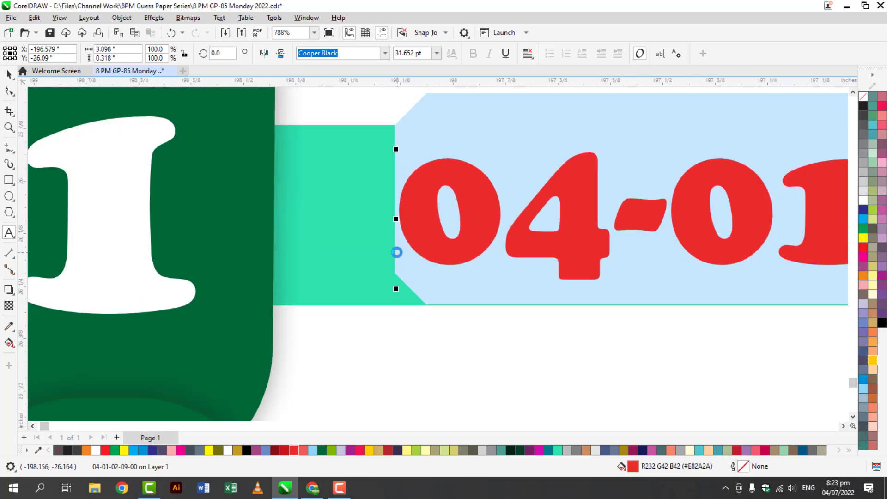
text(10-1)
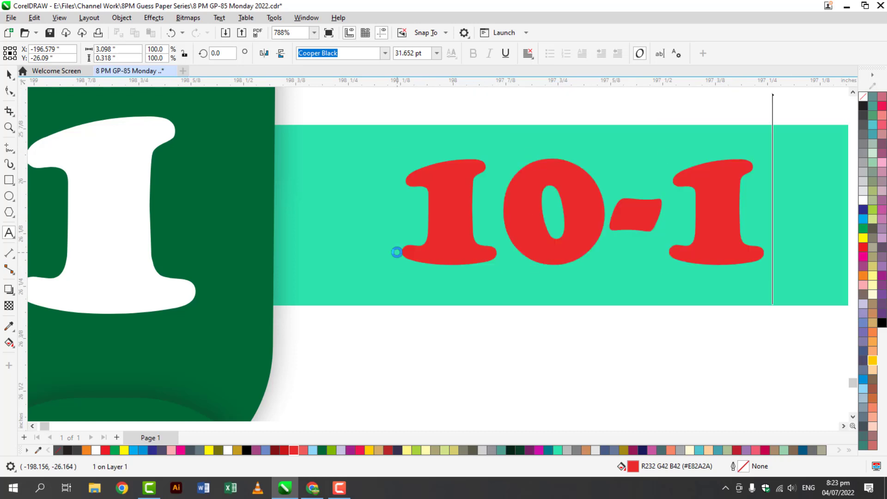
text(1-12-)
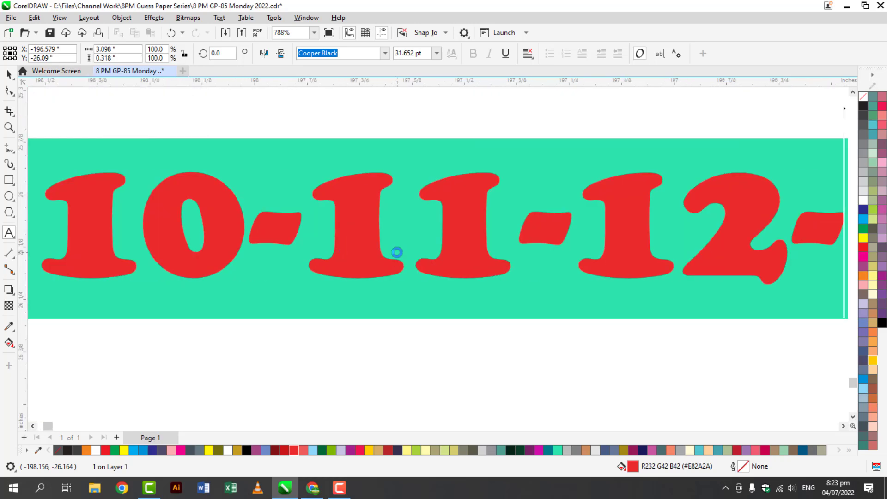
text(19-)
text(14)
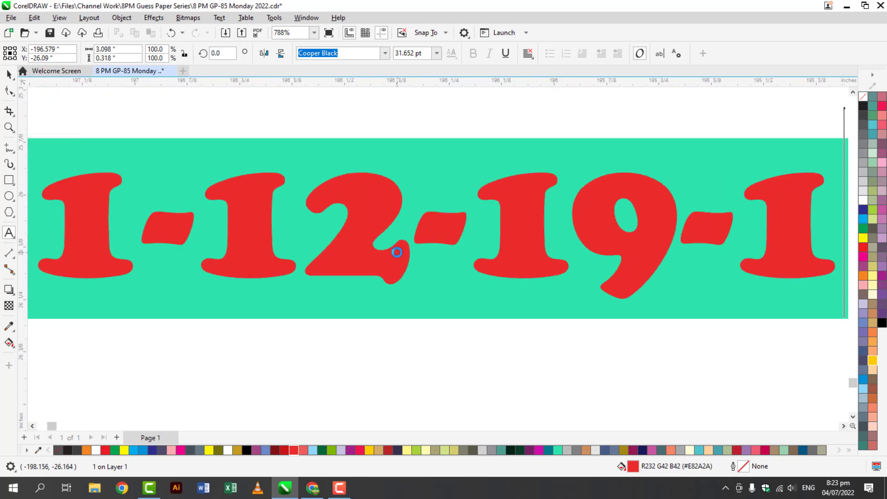
Recolor only the "19" in the second row's number series with the same yellow as the "04"
key(Left)
key(Left)
key(Left)
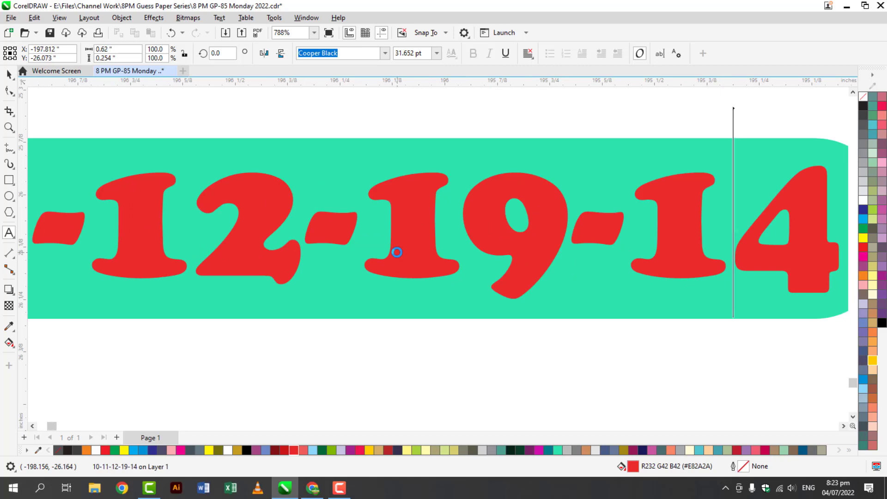
key(shift+Left)
key(shift+Left)
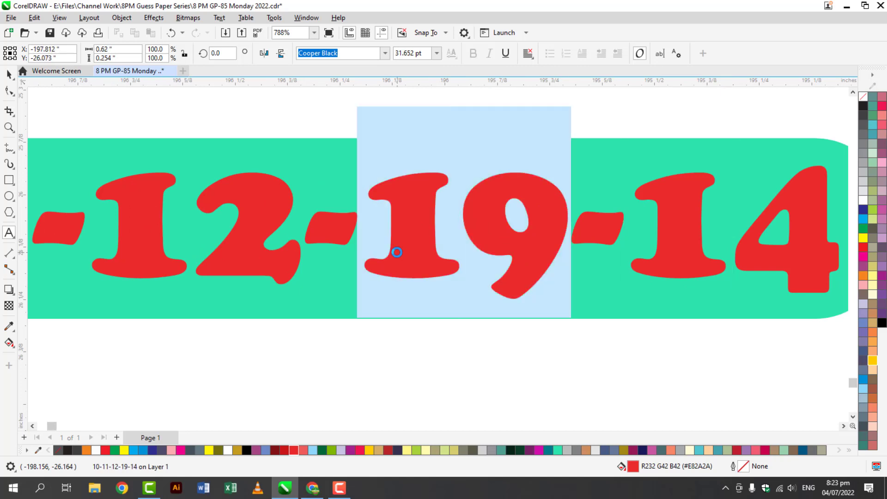
click(872, 360)
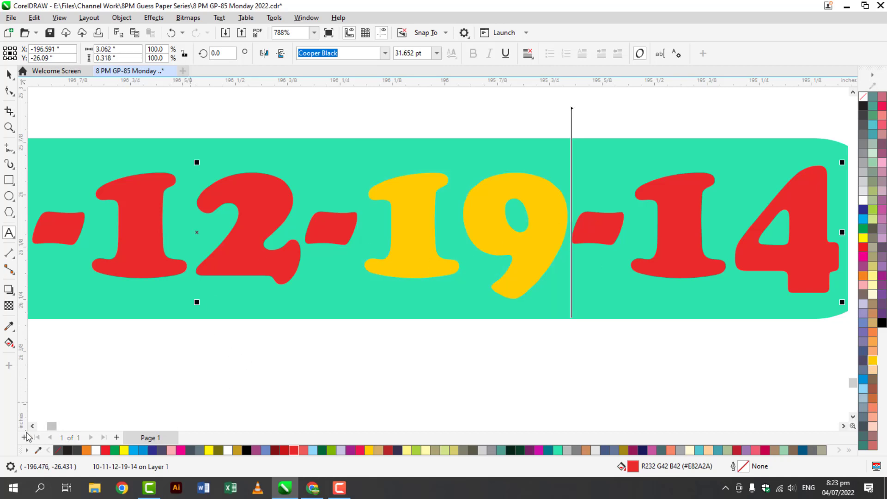
Change the white number on the third row's dark green shape to "2"
drag(32, 425, 29, 427)
drag(854, 417, 855, 418)
click(852, 416)
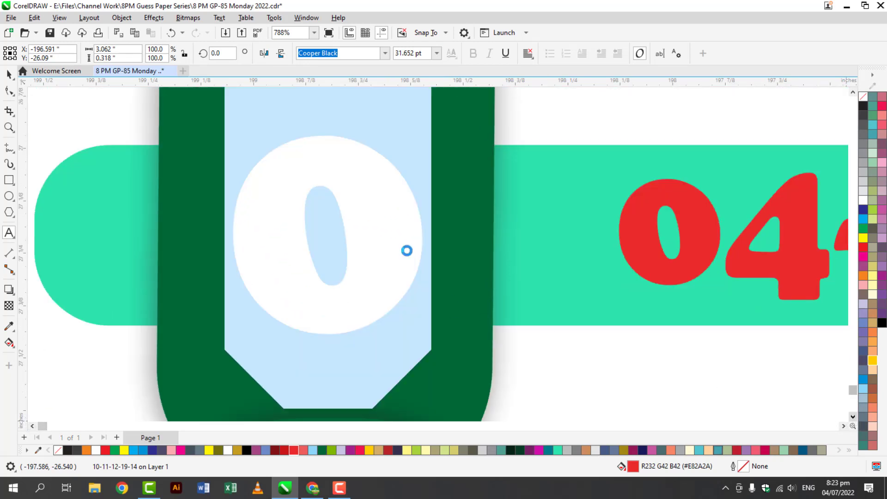
click(407, 252)
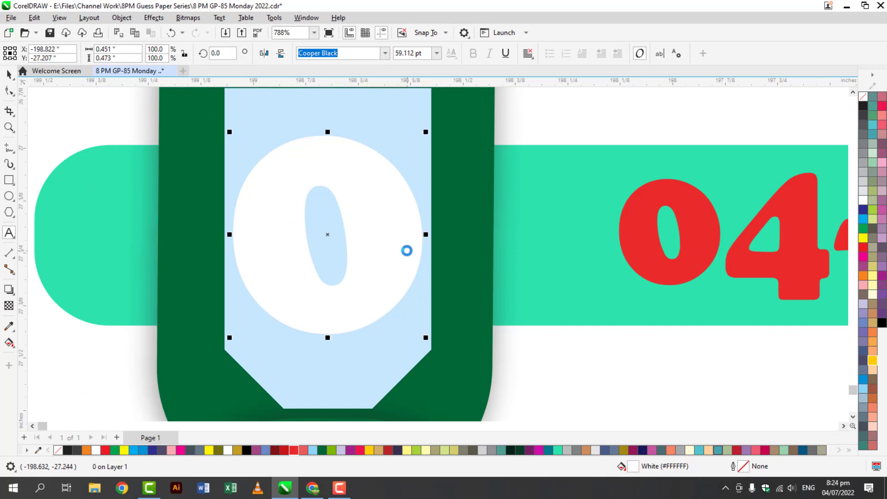
text(2)
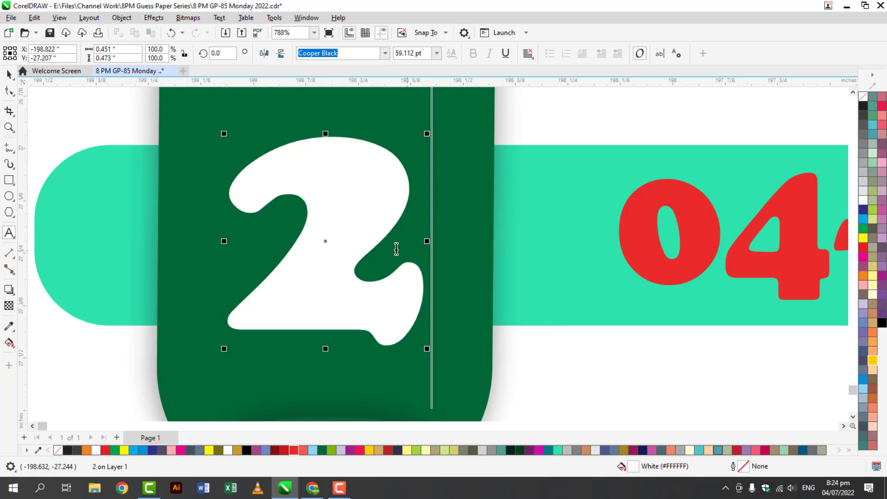
click(843, 425)
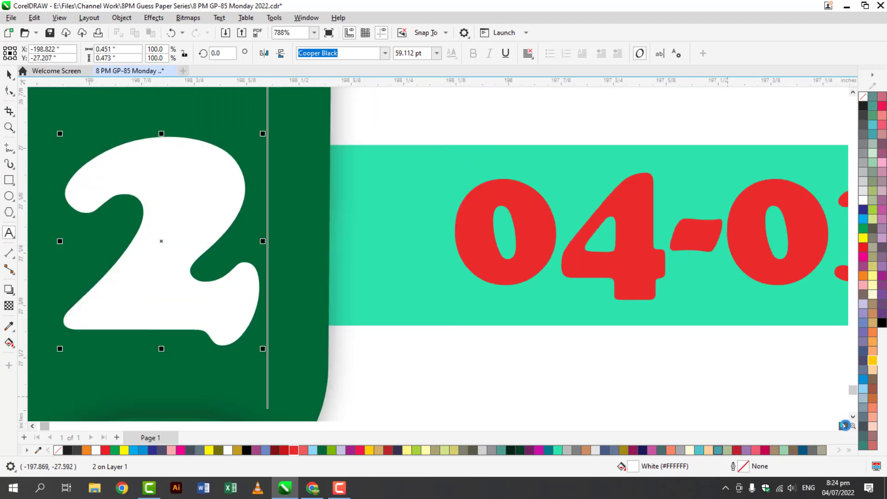
click(843, 425)
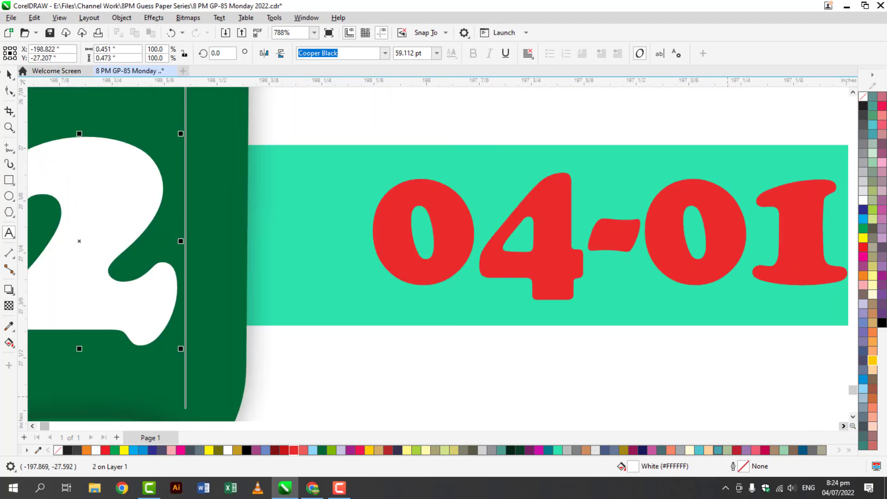
click(508, 271)
key(End)
key(ctrl+space)
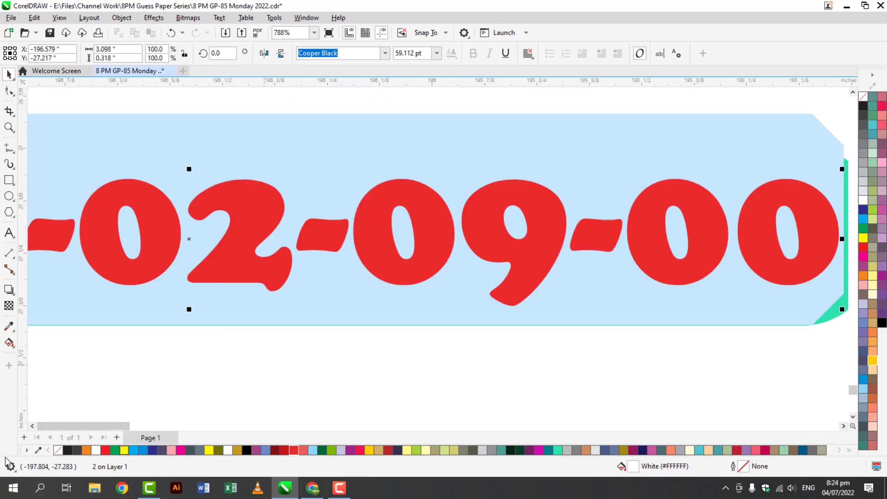
click(32, 425)
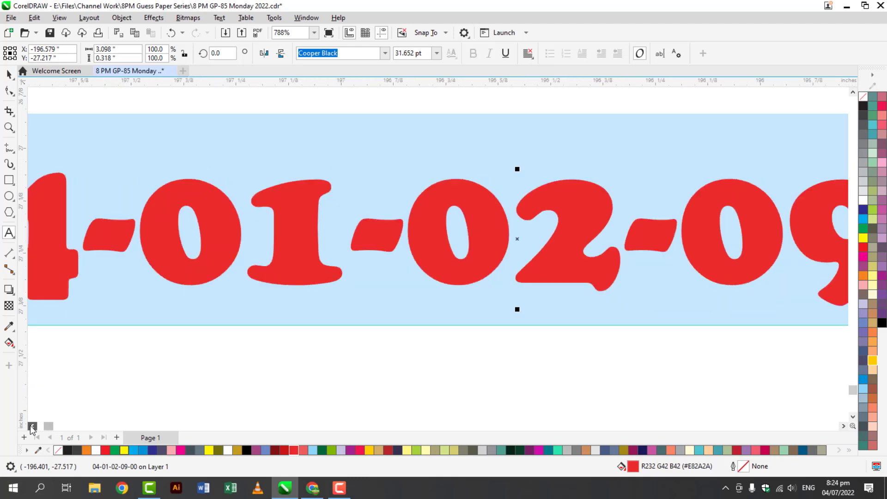
click(33, 425)
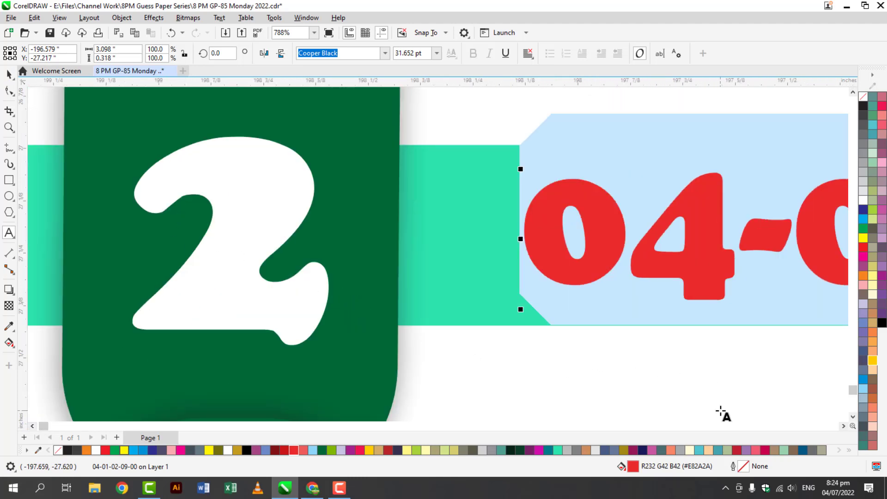
text(20-)
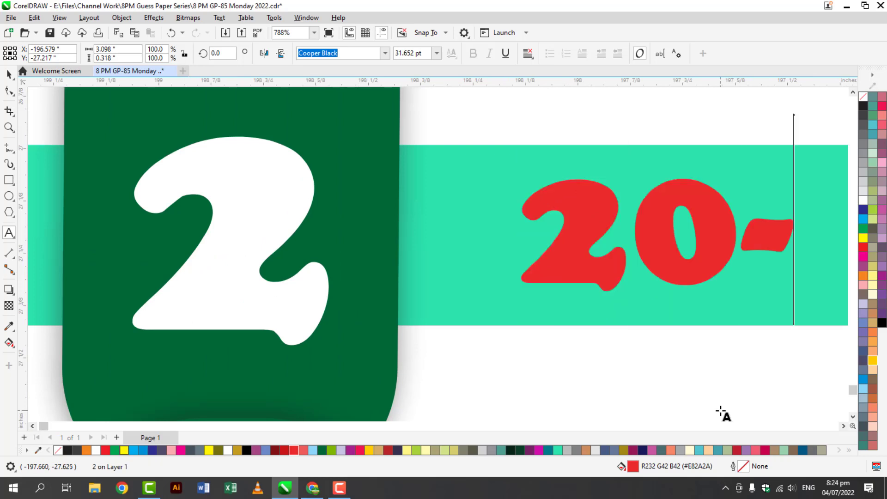
text(2)
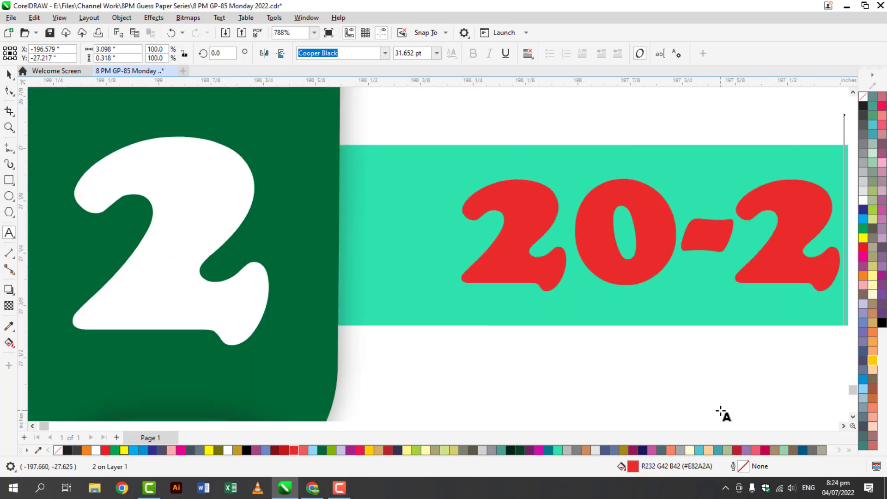
text(9-24-)
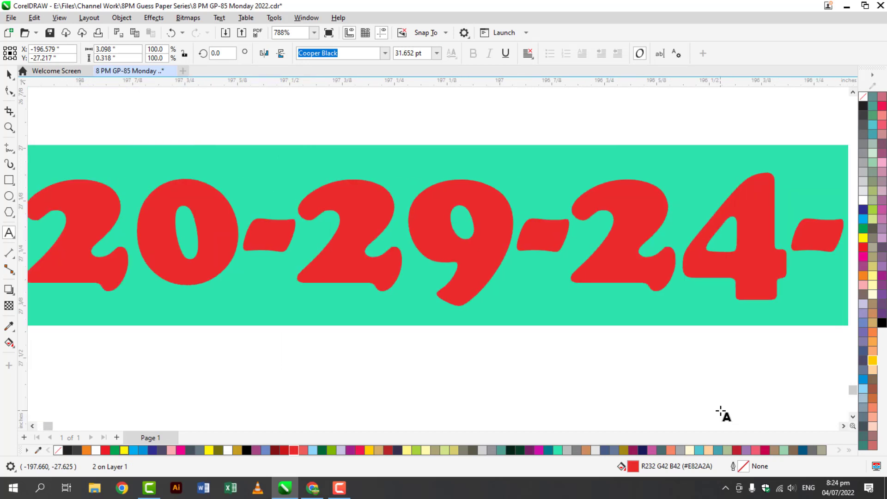
text(22-21)
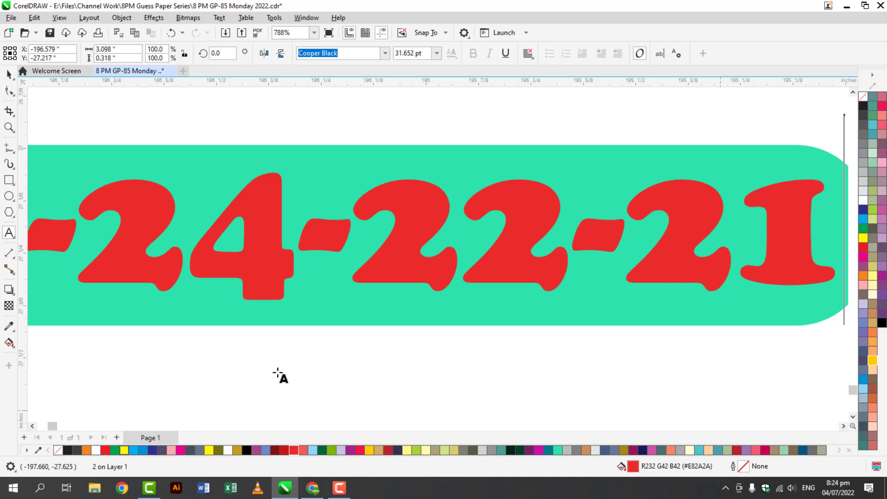
key(Escape)
Recolor only the "29" in the third row's number series yellow (C:0 M:20 Y:100 K:0)
drag(32, 425, 32, 425)
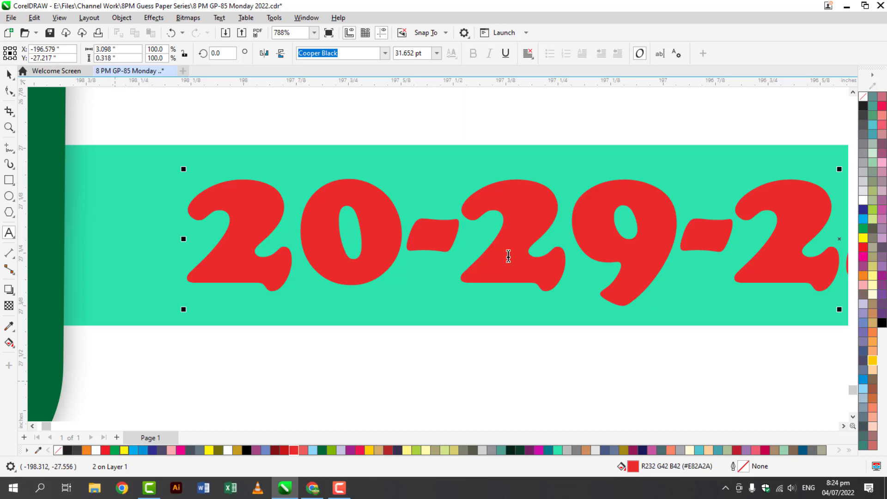
click(487, 263)
drag(499, 267, 656, 267)
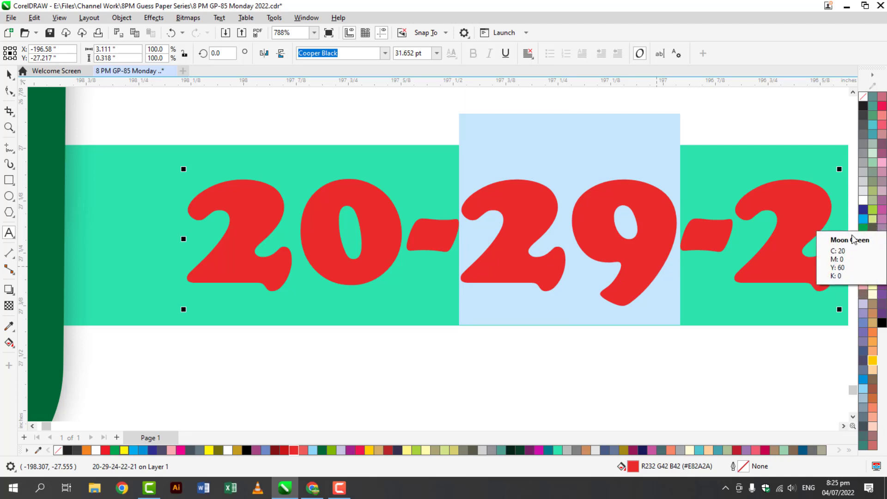
click(872, 363)
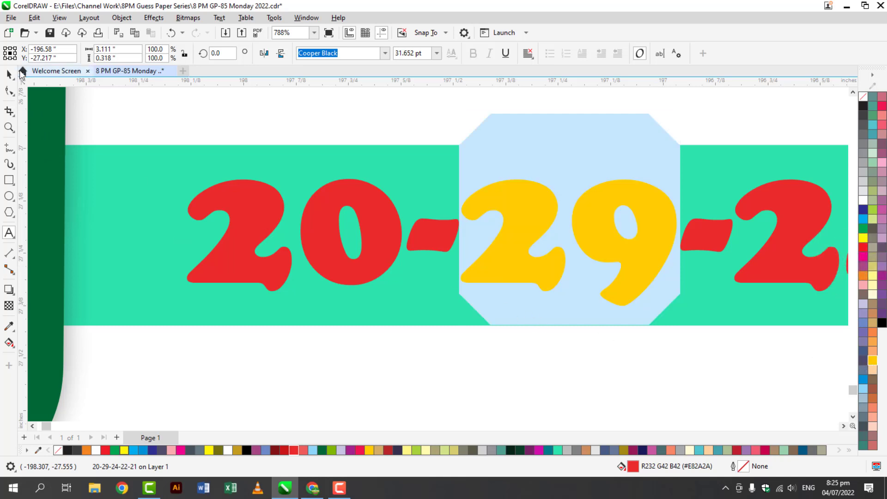
click(9, 74)
click(193, 379)
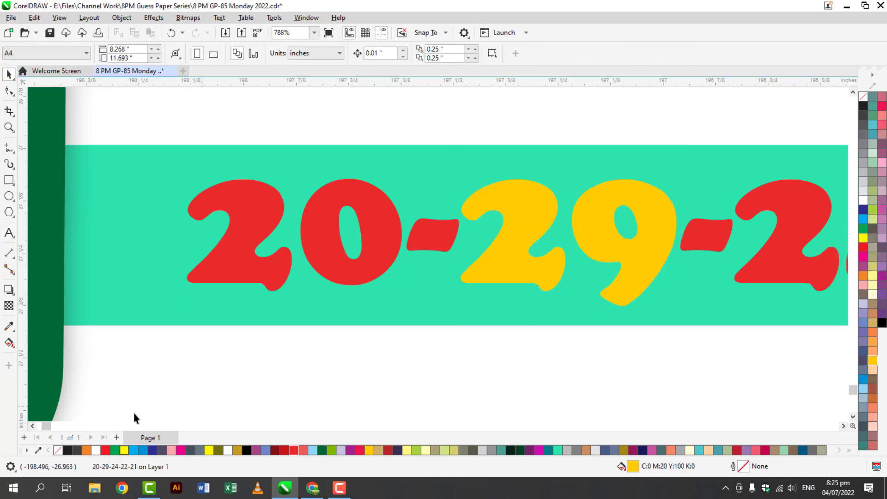
Change the white number on the fourth row's dark green shape to "9"
click(32, 426)
click(32, 426)
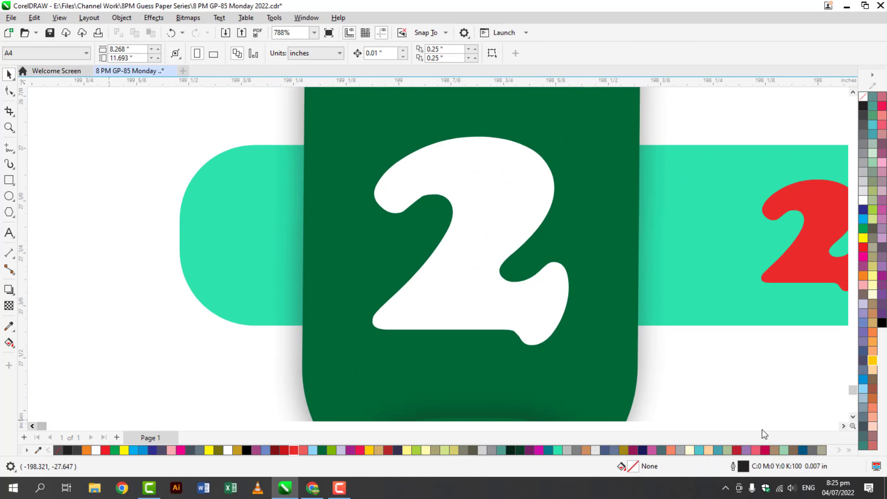
click(853, 417)
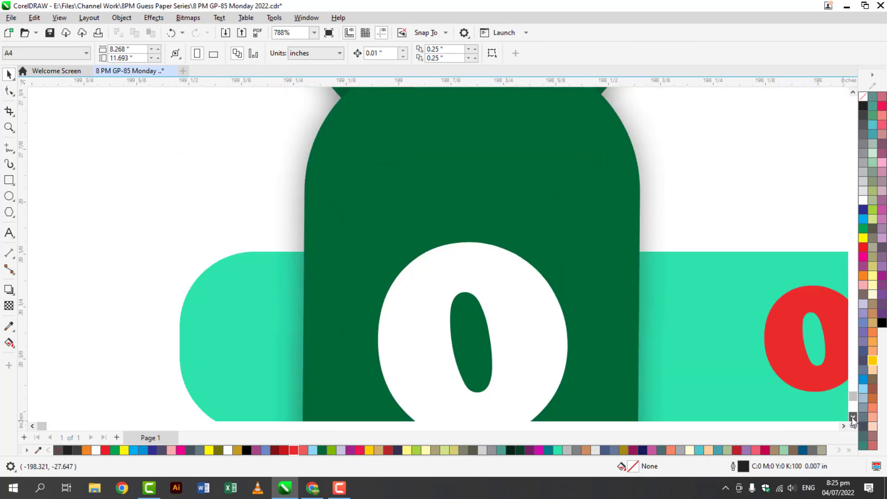
click(852, 417)
click(564, 297)
double_click(558, 294)
double_click(558, 295)
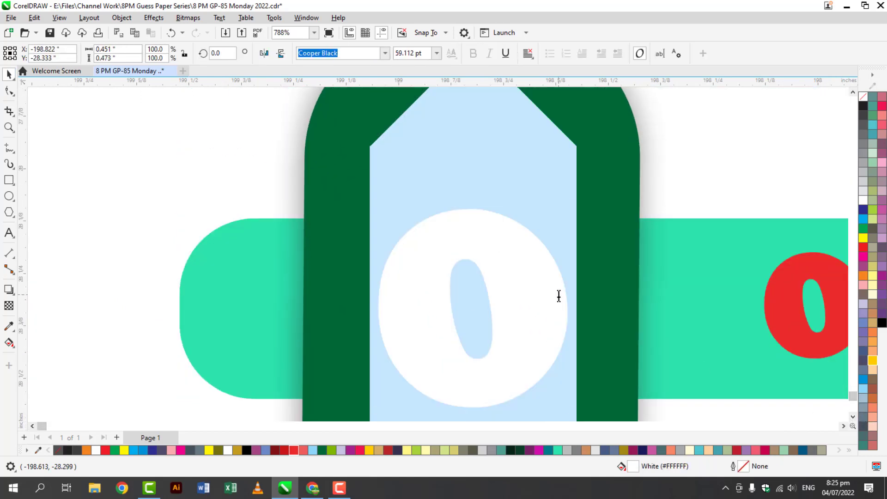
text(9)
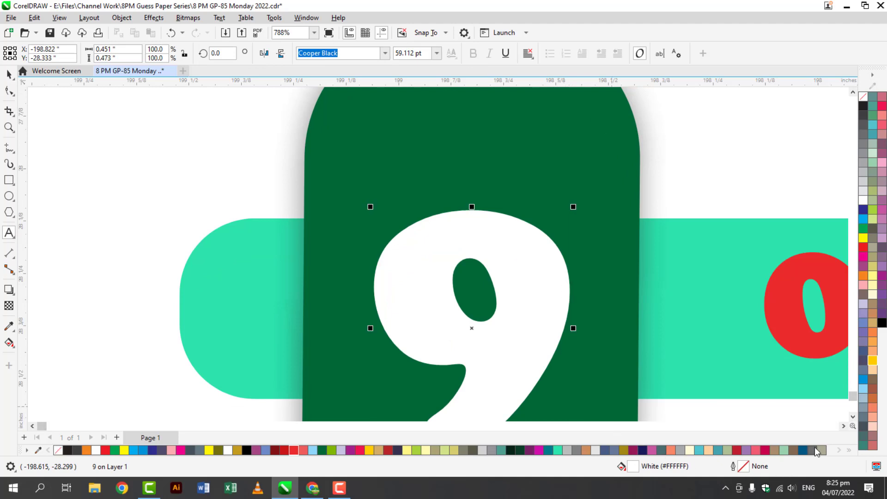
click(852, 416)
click(852, 416)
click(843, 426)
click(843, 425)
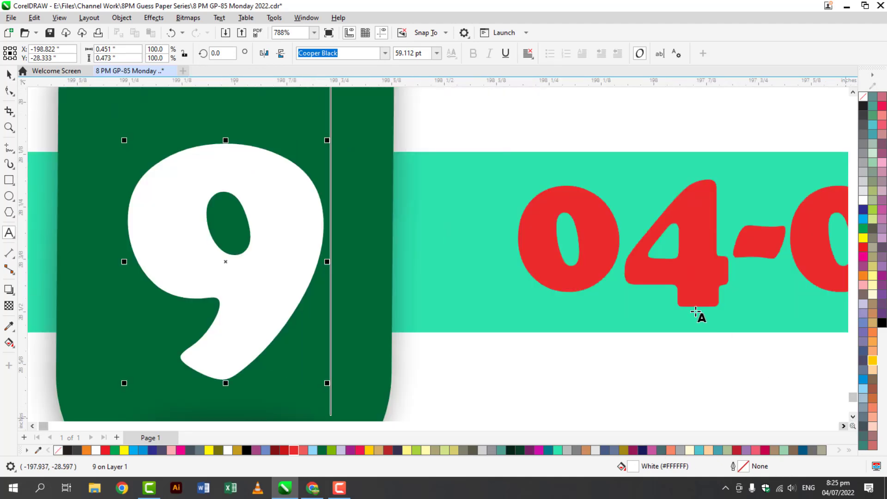
click(667, 271)
key(shift+End)
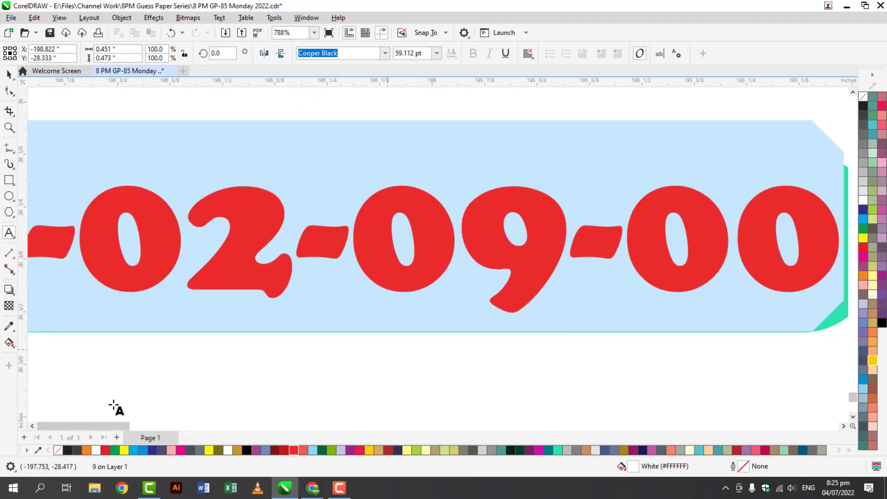
key(Escape)
click(32, 425)
click(31, 426)
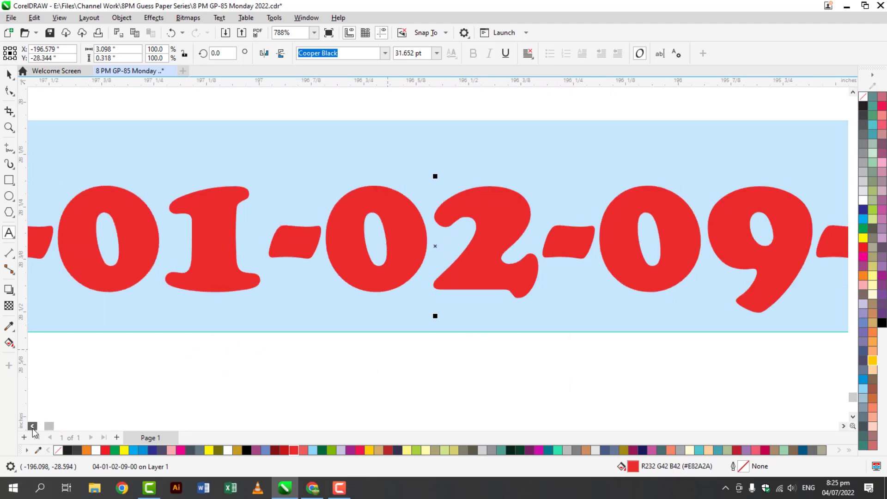
click(32, 426)
click(32, 425)
click(32, 426)
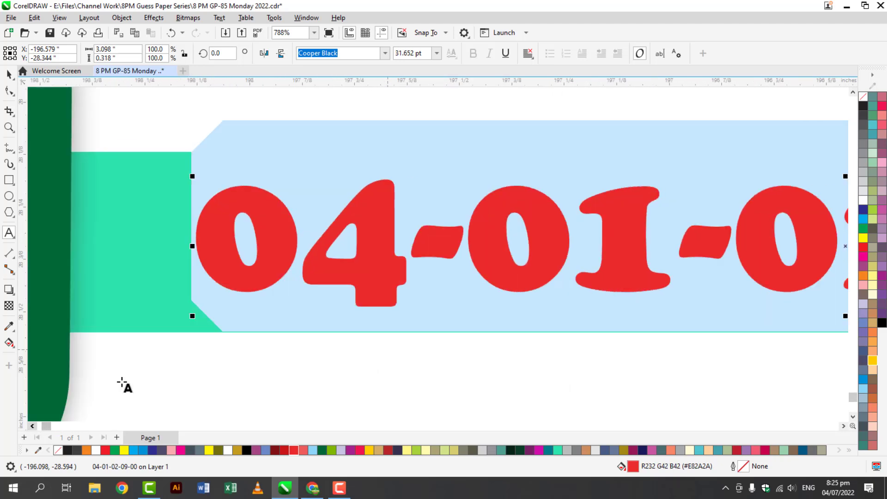
text(90-91-)
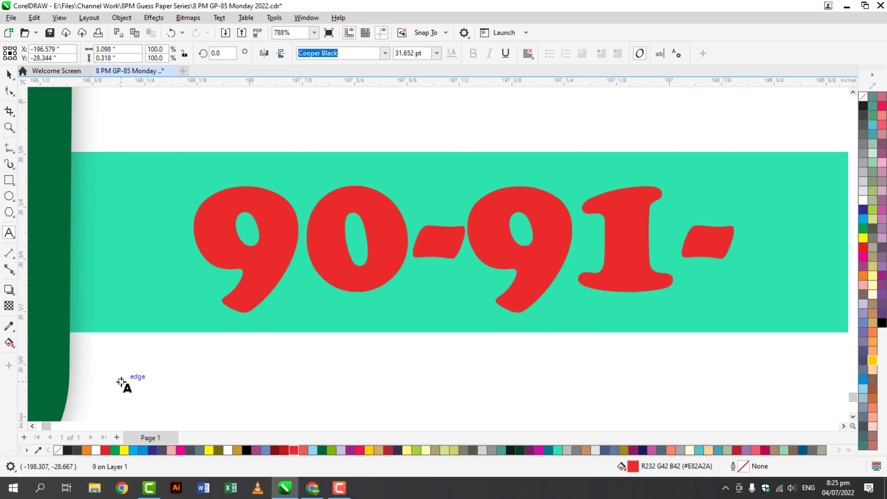
text(92-)
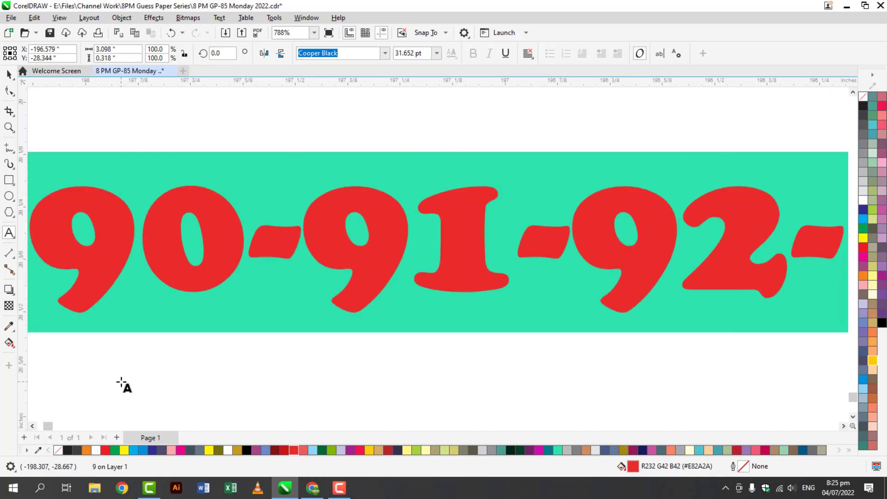
text(99-94)
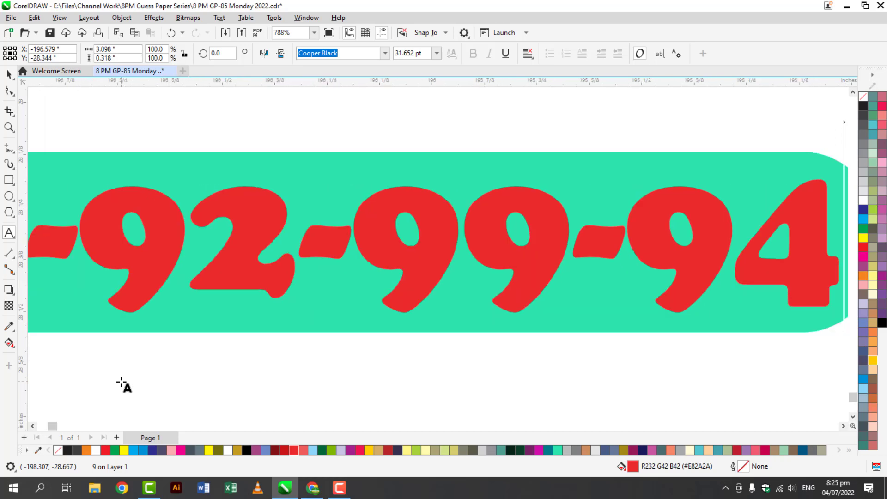
key(Escape)
Recolor only the "92" in the fourth row's number series with the same yellow as the "29"
drag(92, 256, 269, 260)
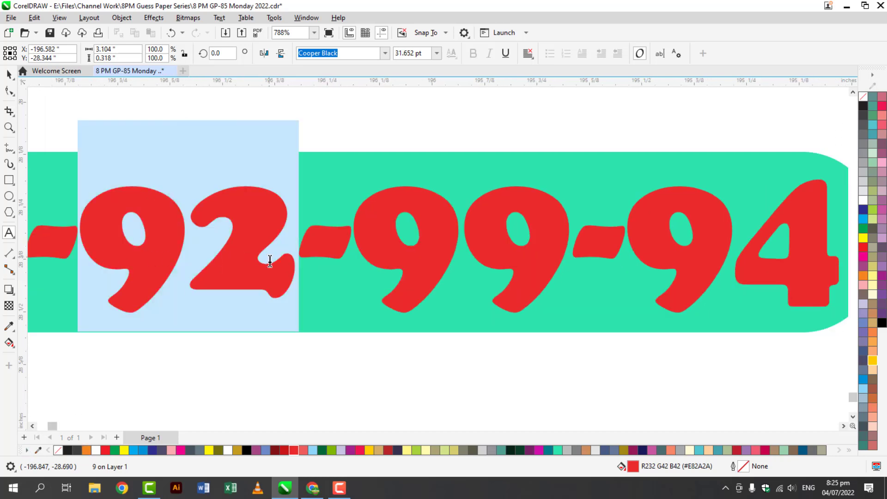
click(869, 361)
Recolor the fifth row's dark green shape red (#B62626) and its turquoise bar lime green
click(32, 426)
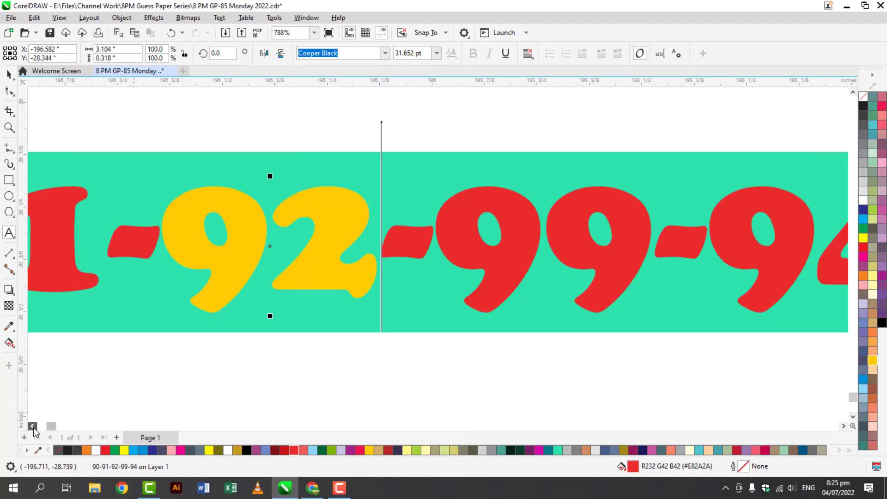
drag(32, 426, 32, 426)
drag(852, 418, 852, 418)
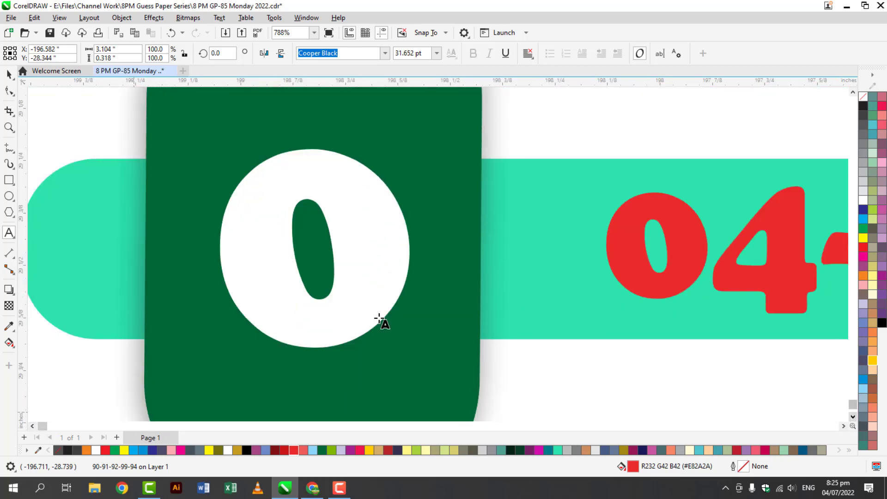
click(307, 148)
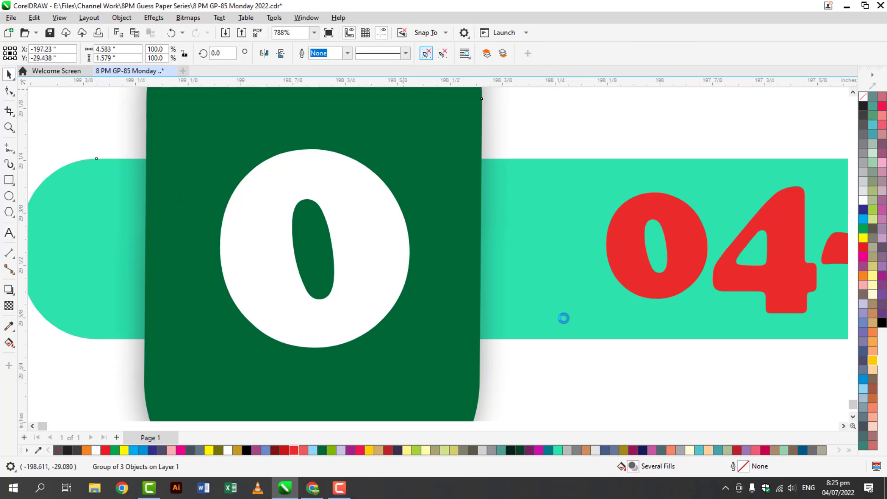
click(598, 339)
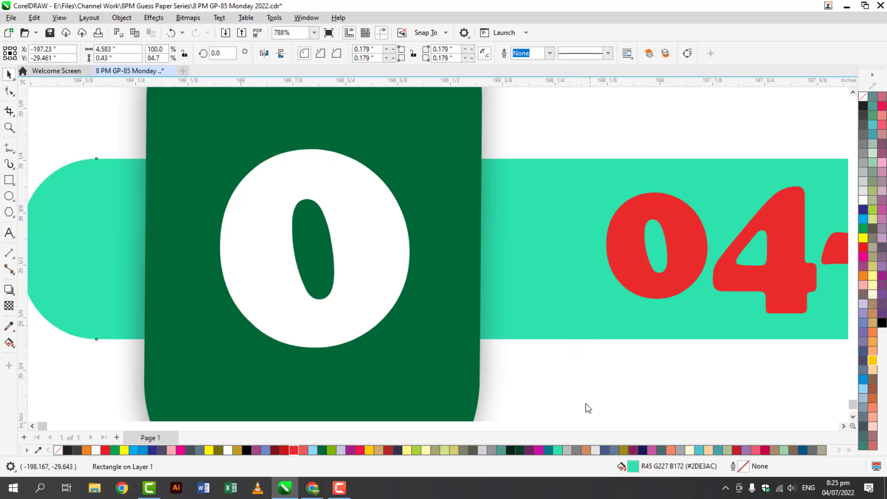
key(ctrl+z)
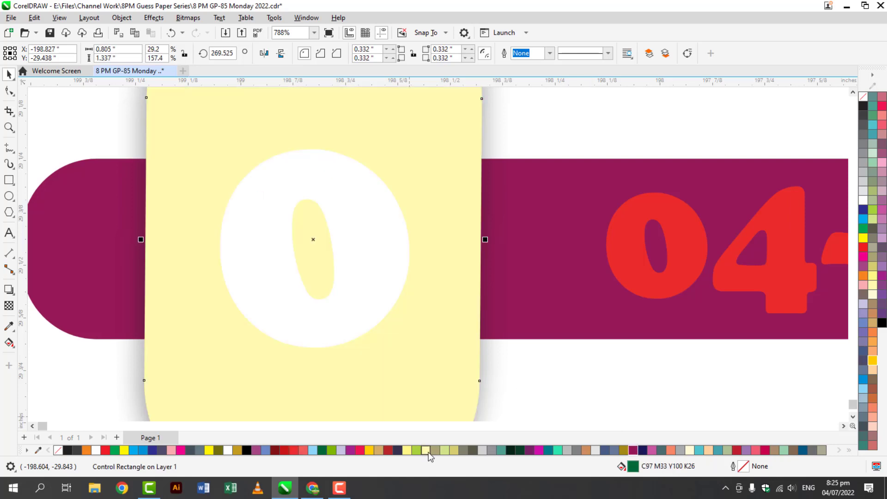
click(409, 451)
click(390, 451)
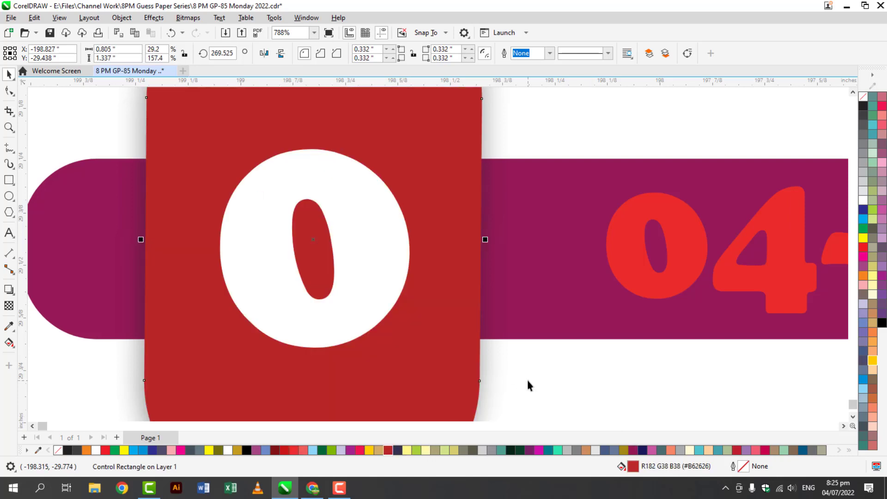
key(Tab)
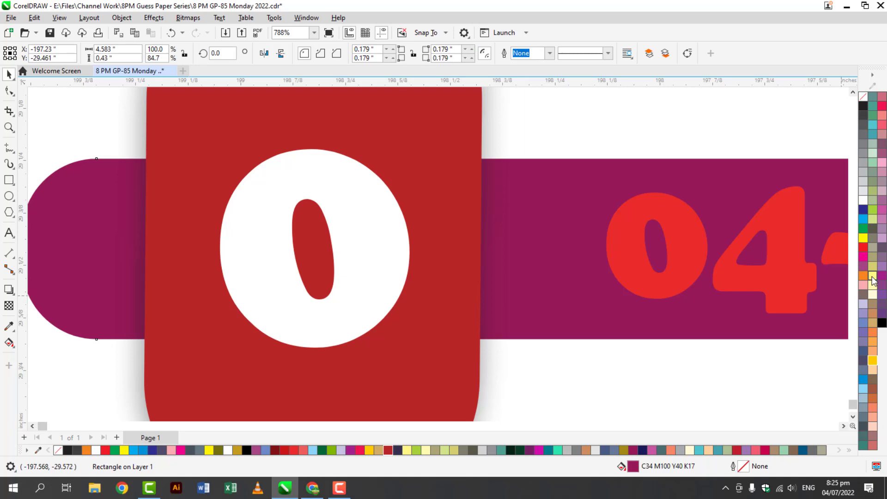
click(873, 213)
Change the white number on the fifth row's red shape to "4"
click(364, 253)
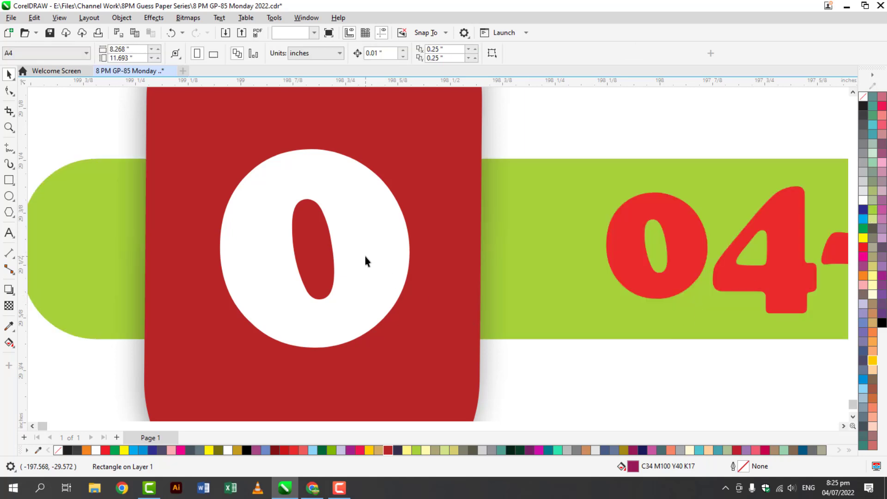
double_click(364, 253)
key(ctrl+a)
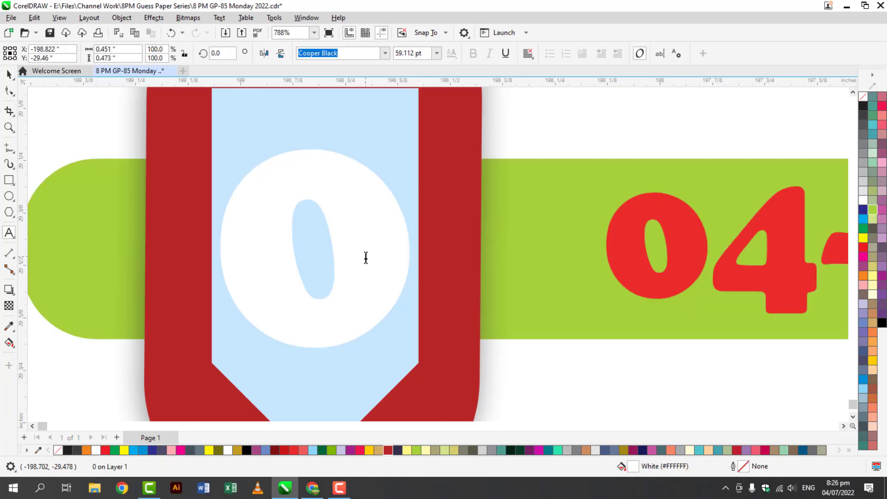
text(4)
key(Escape)
click(696, 251)
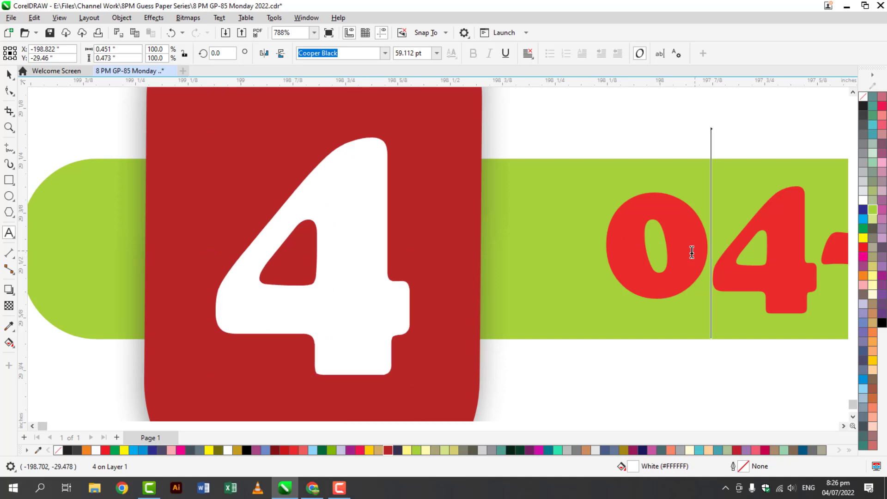
key(ctrl+a)
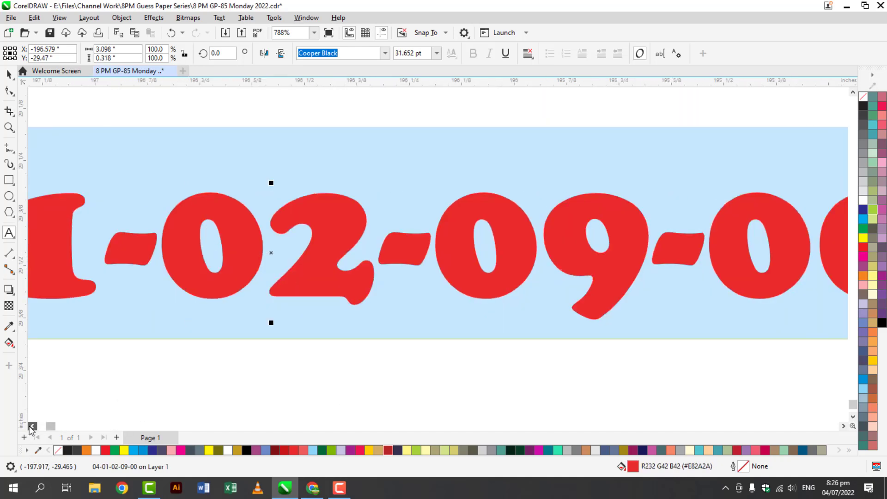
click(32, 426)
text(40-)
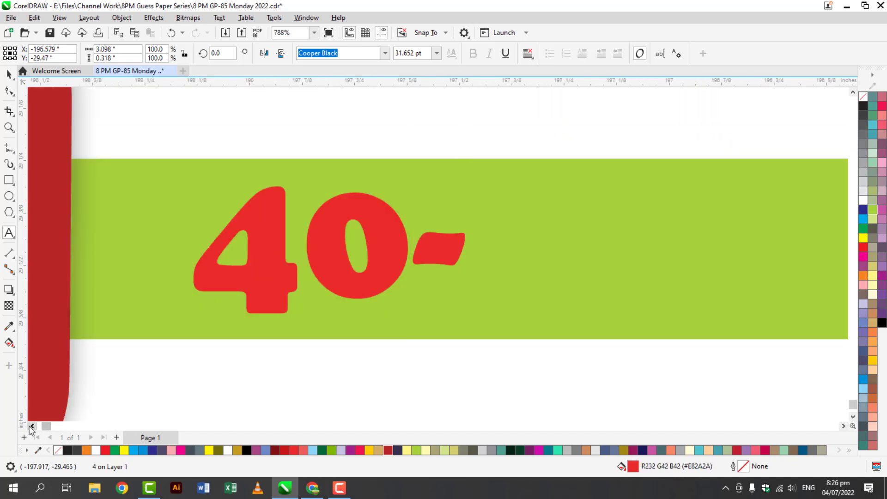
text(41-4)
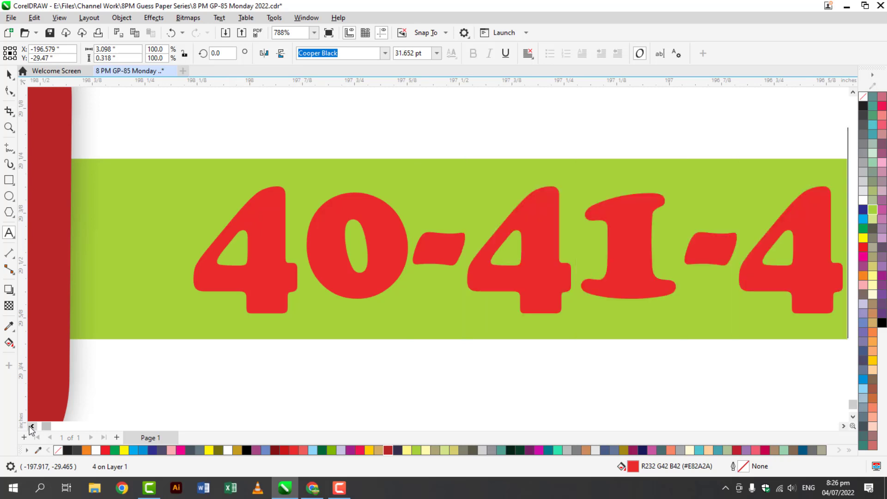
text(2-49)
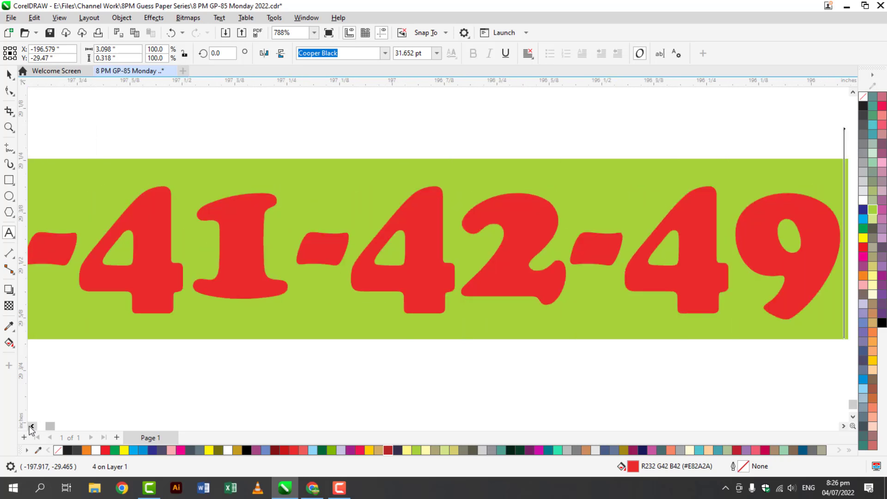
text(-444)
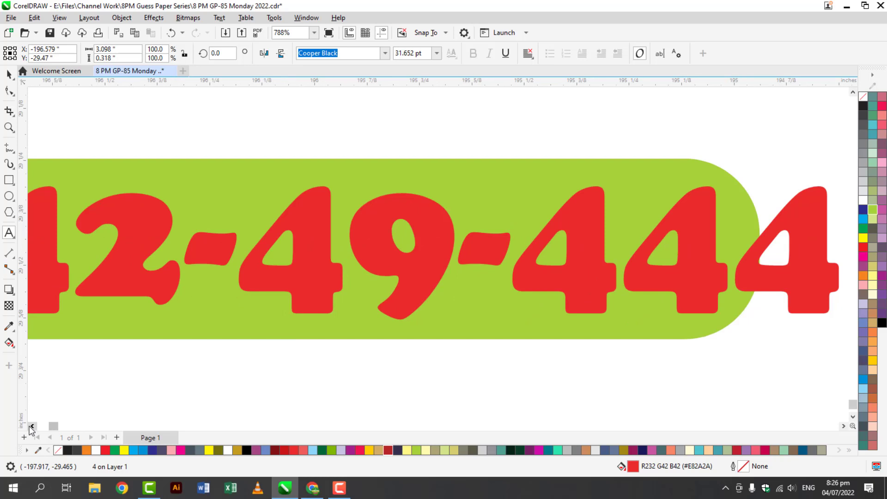
Recolor only the "40" in the fifth row's number series yellow (C0 M20 Y100 K0)
click(33, 426)
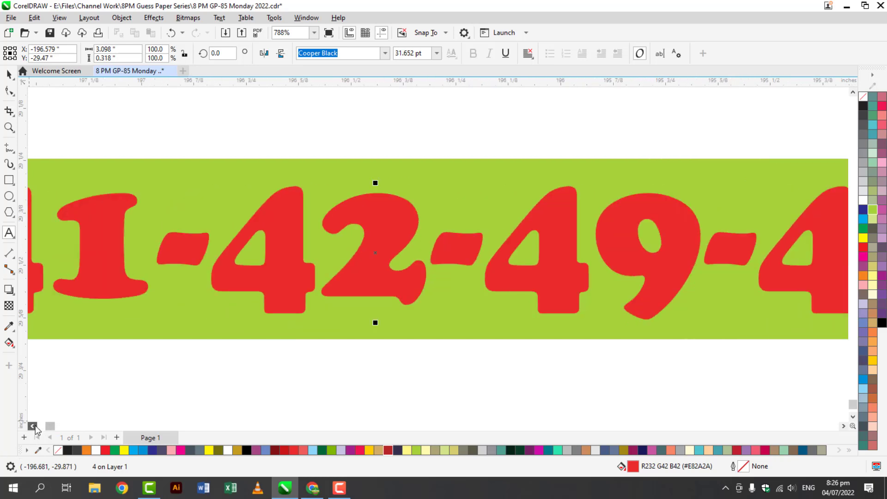
drag(179, 267, 360, 269)
click(872, 360)
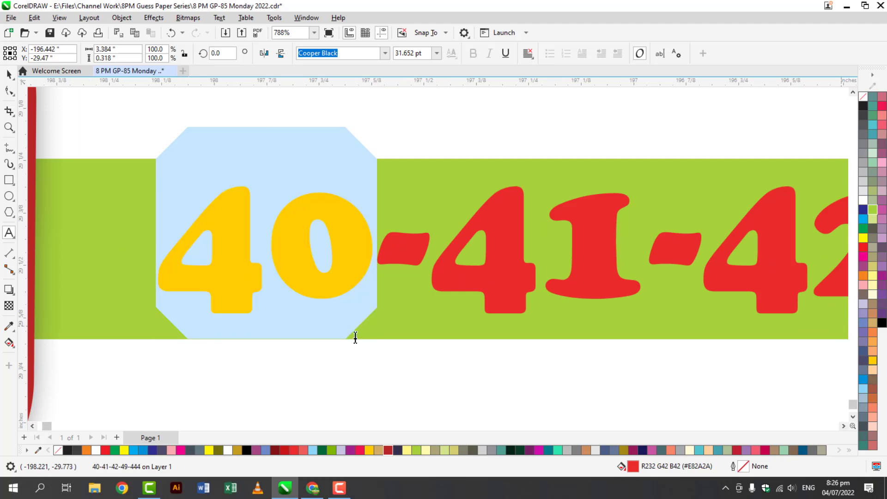
click(32, 425)
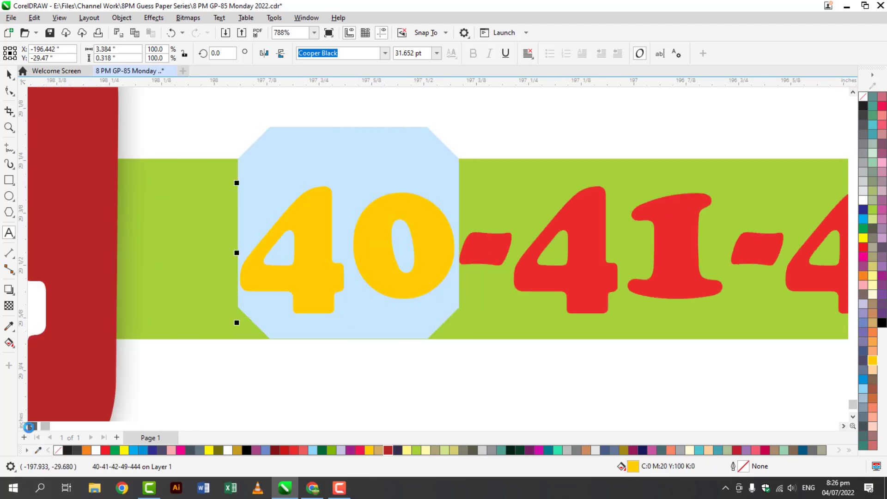
click(9, 72)
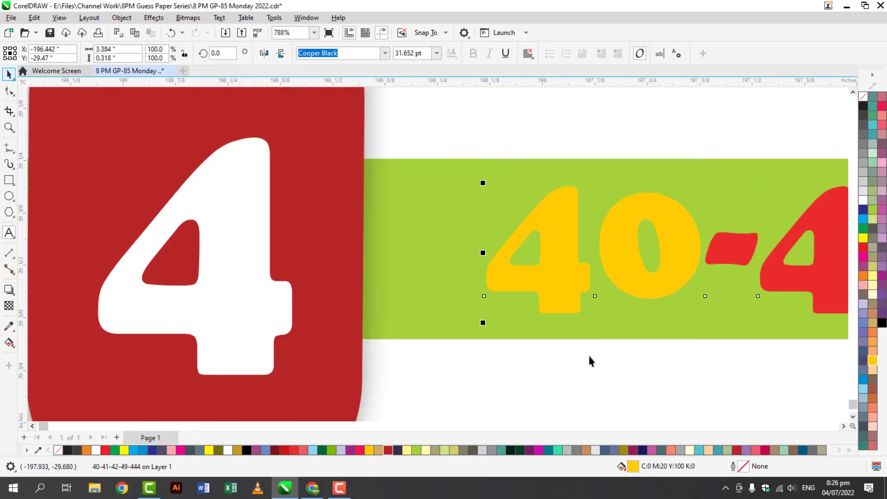
key(Escape)
Place a dark green copy of the white "4", about 0.2 inches tall, below the lime bar and change its text to "9-0-1-2"
click(853, 417)
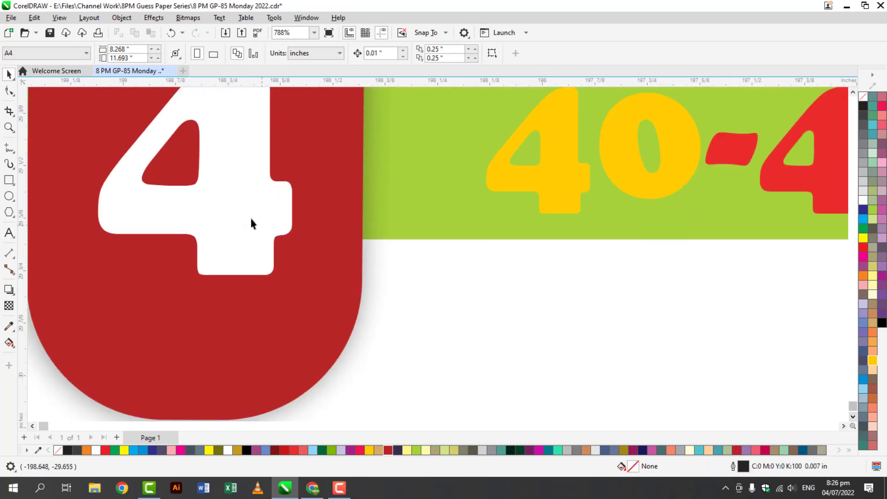
drag(523, 329, 434, 271)
click(444, 450)
double_click(431, 333)
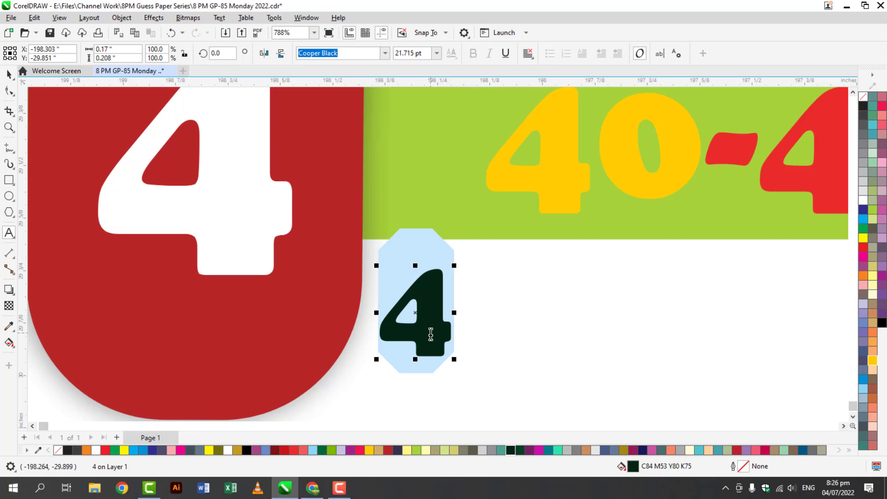
text(9-0-1)
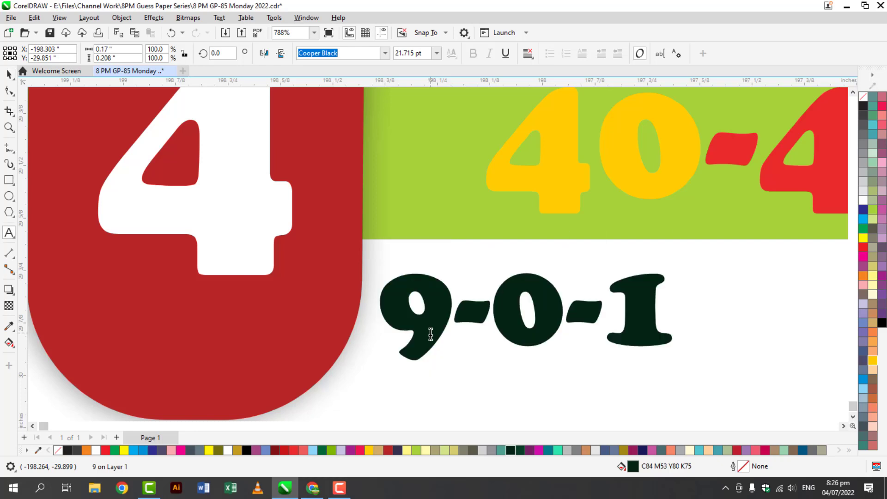
text(-2)
click(9, 75)
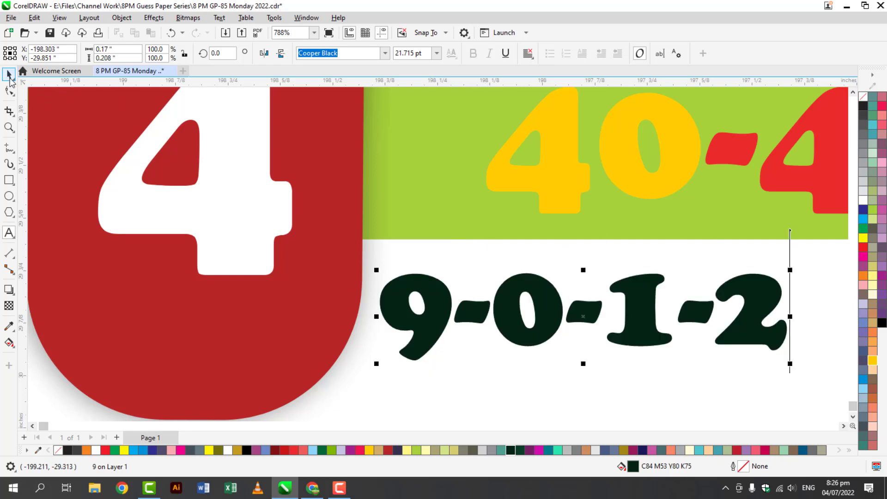
Duplicate the "9-0-1-2" text below itself, change the copy to "5" and position it beneath the middle of the series
scroll(658, 242, down, 3)
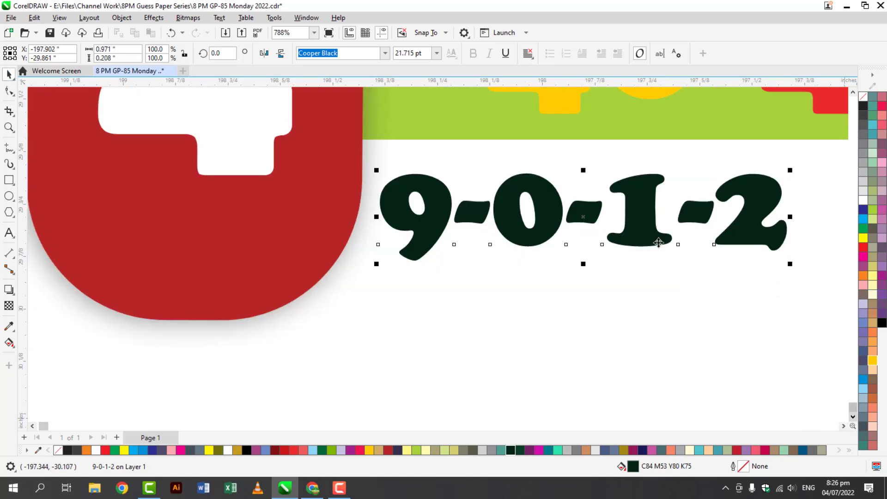
drag(658, 243, 657, 357)
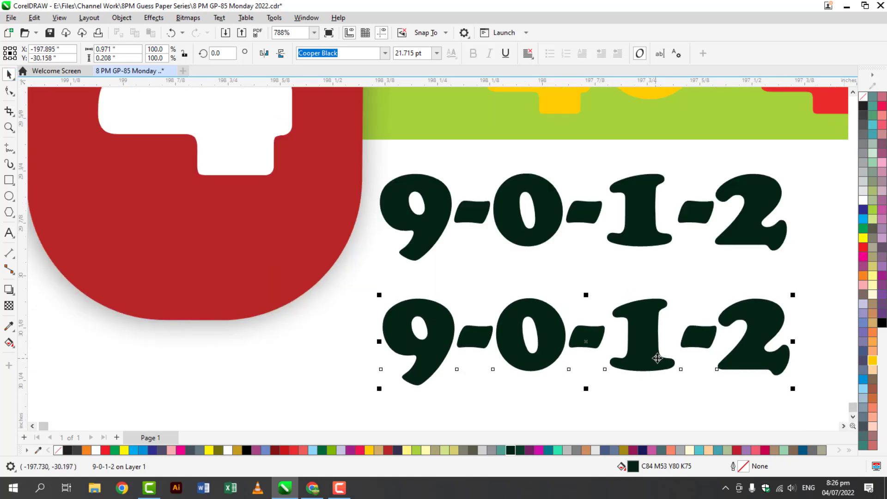
double_click(657, 357)
key(ctrl+a)
text(5)
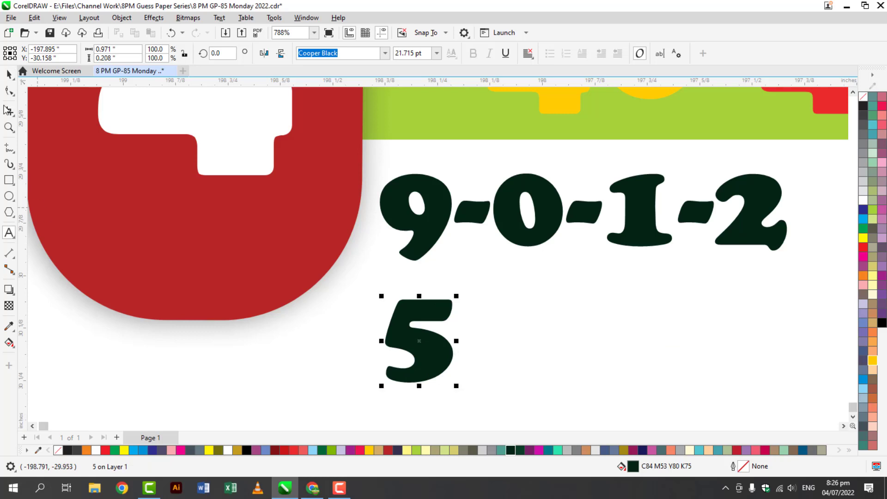
click(9, 74)
drag(432, 369, 610, 382)
click(454, 268)
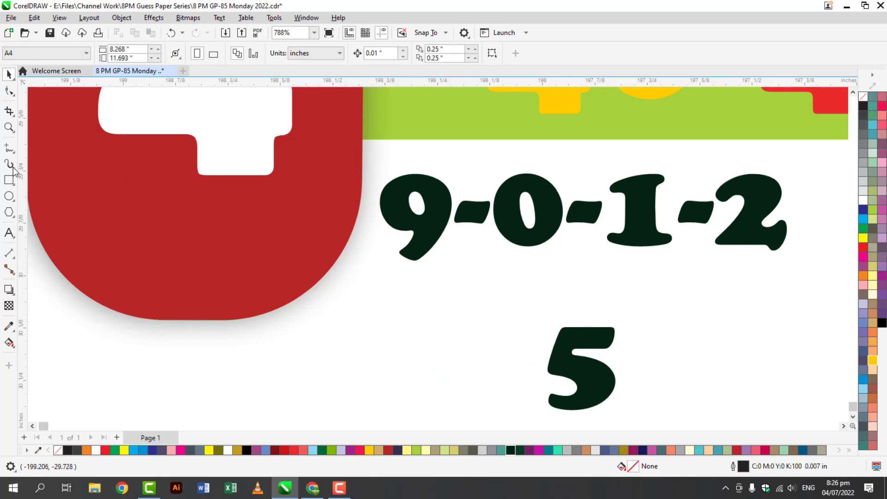
Draw a bent line about 0.5 inches wide from the "5" up past the "9", across the series and down to the "1"
click(8, 148)
click(541, 354)
click(434, 267)
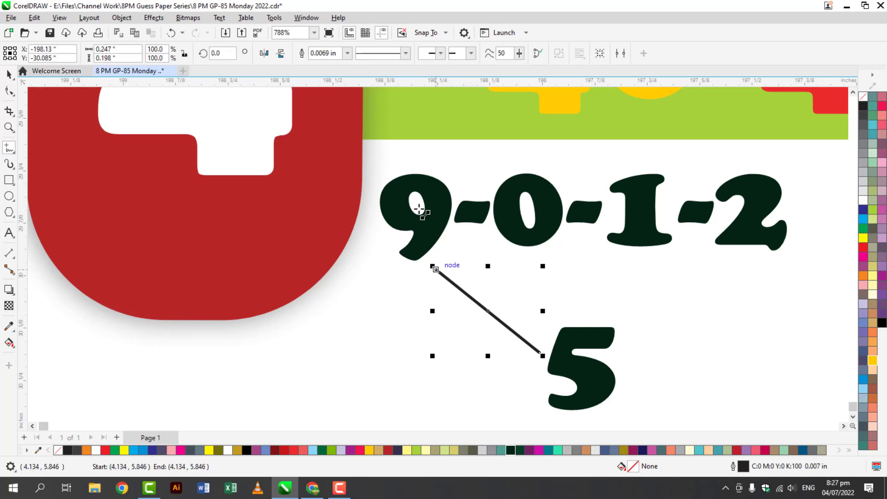
click(425, 162)
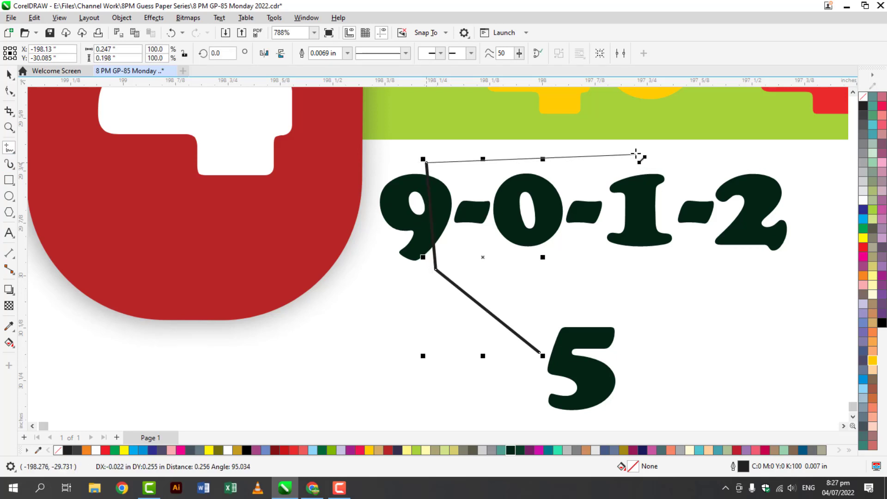
click(638, 151)
click(637, 167)
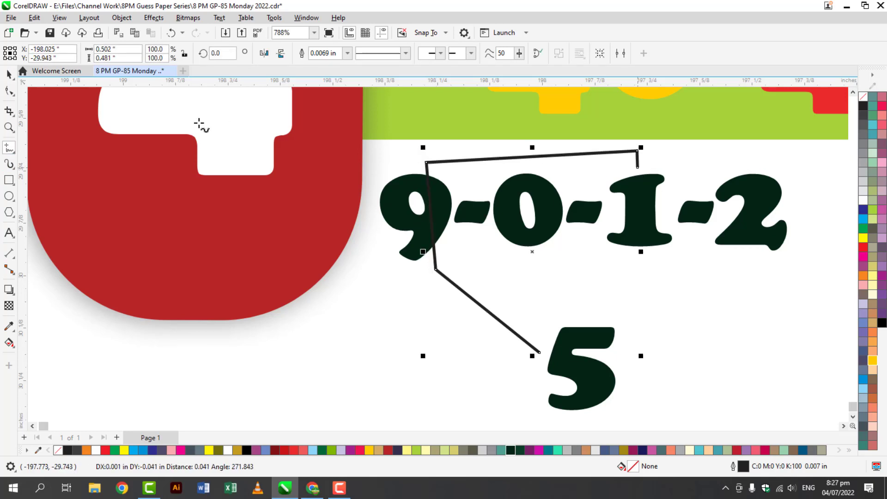
Add solid triangular arrowheads to both the start and the end of the bent line
click(440, 53)
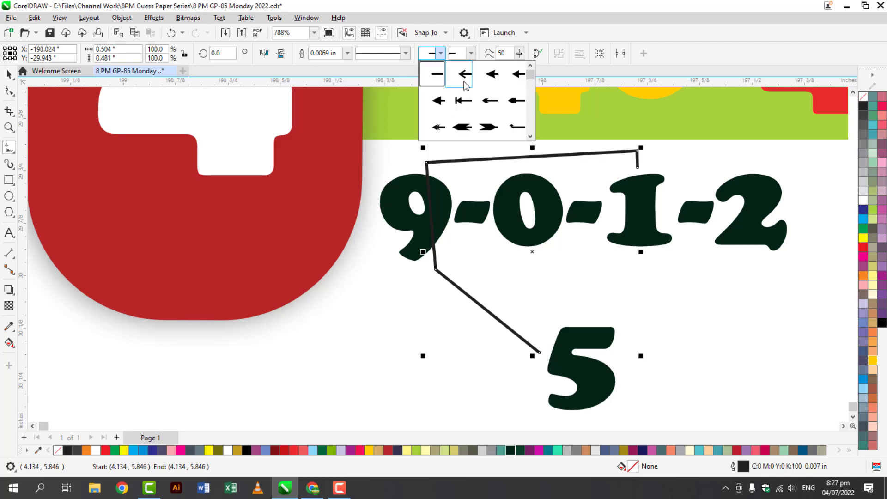
click(438, 101)
click(470, 53)
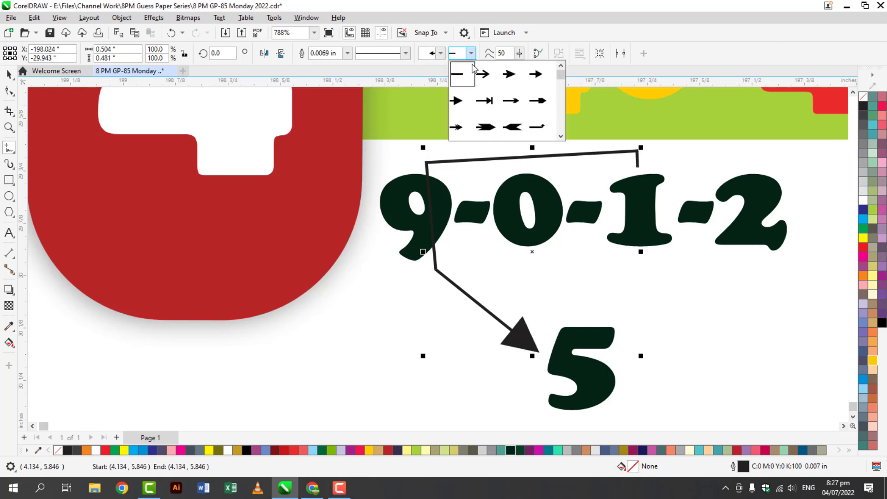
click(495, 74)
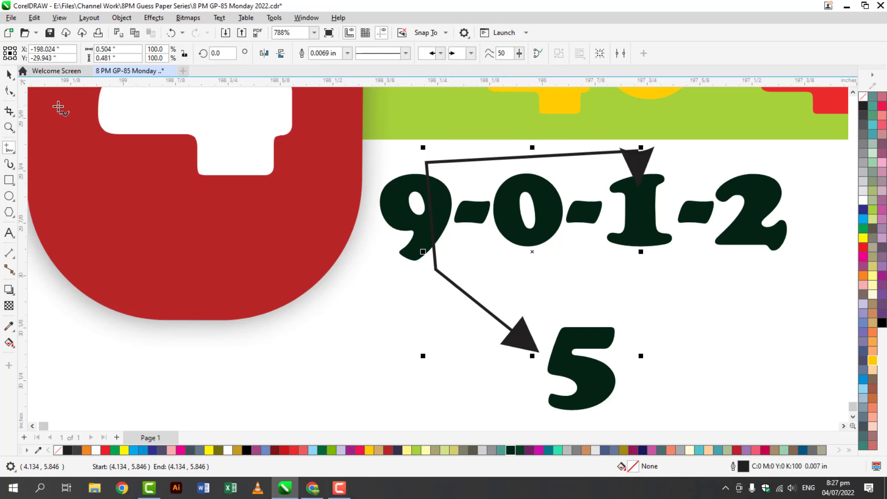
Raise the arrow line's corner node above the "1" onto the lime bar and recolor the outline pale yellow
click(9, 74)
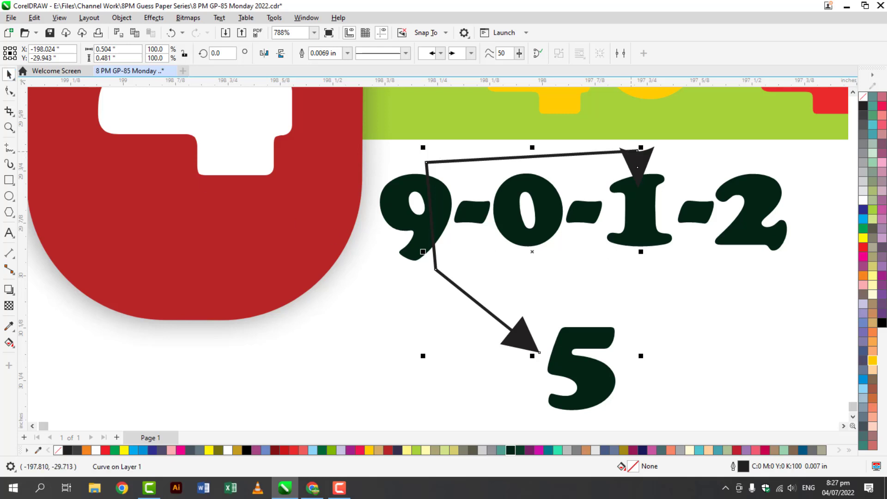
click(9, 91)
drag(637, 167, 634, 129)
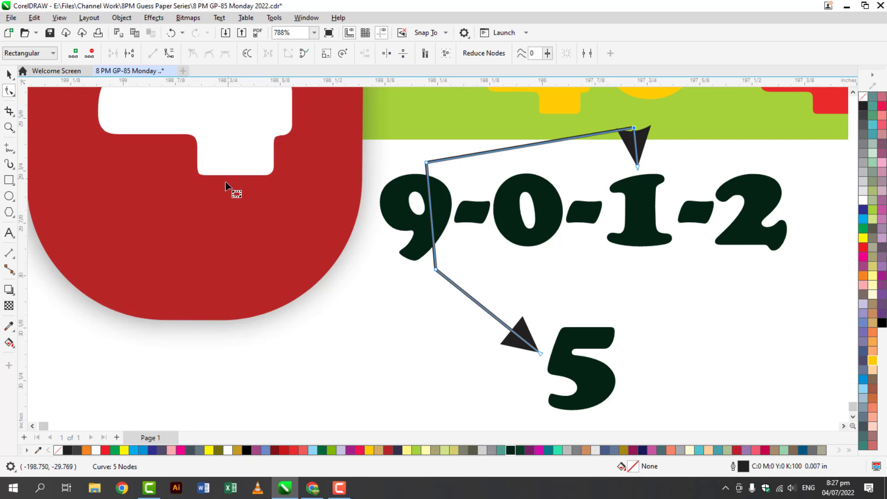
click(10, 74)
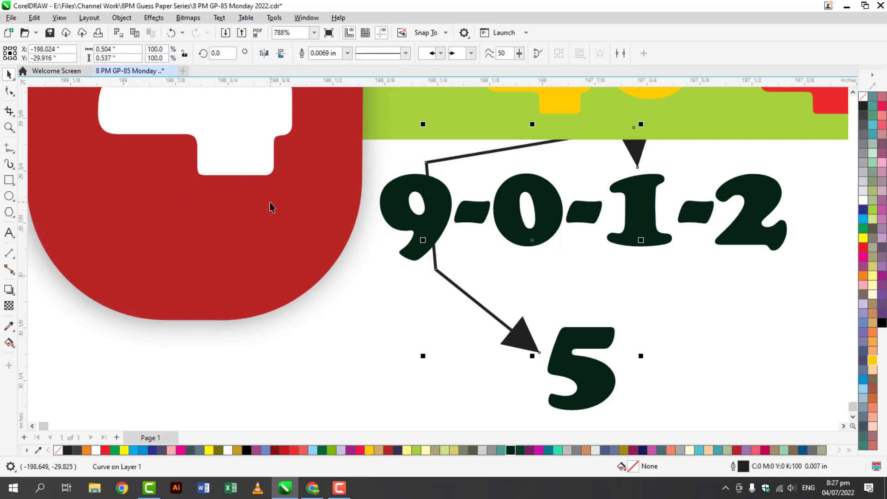
key(ctrl+z)
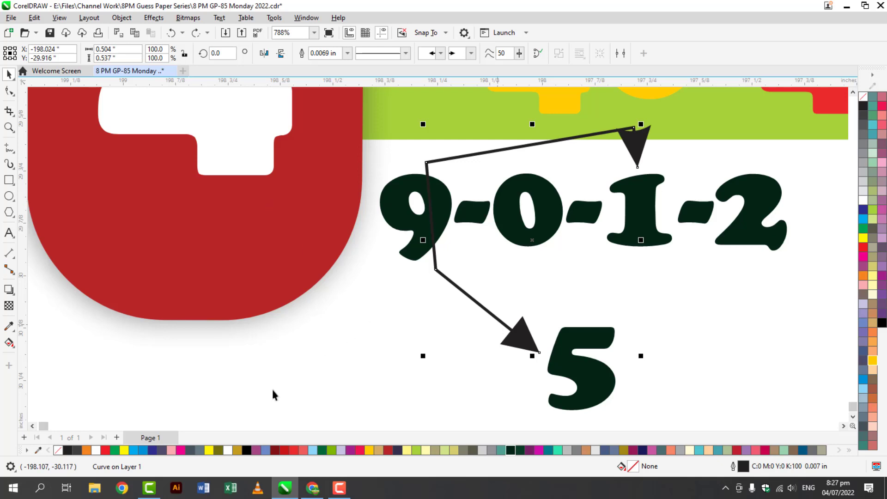
right_click(873, 277)
click(347, 344)
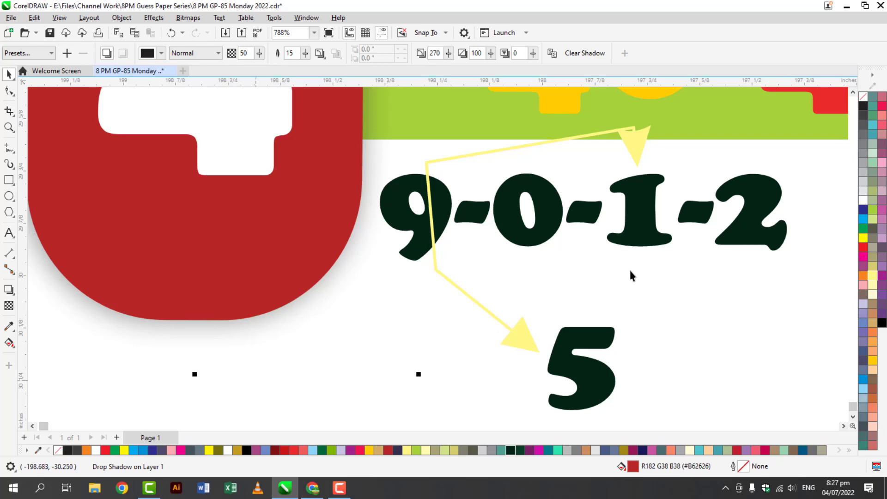
Recolor the "1" and the "2" in the "9-0-1-2" series red
double_click(639, 240)
double_click(639, 240)
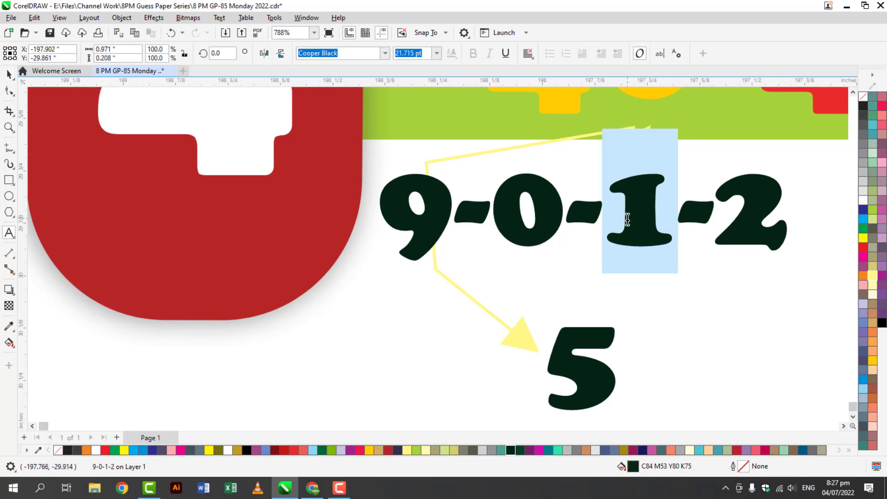
click(863, 247)
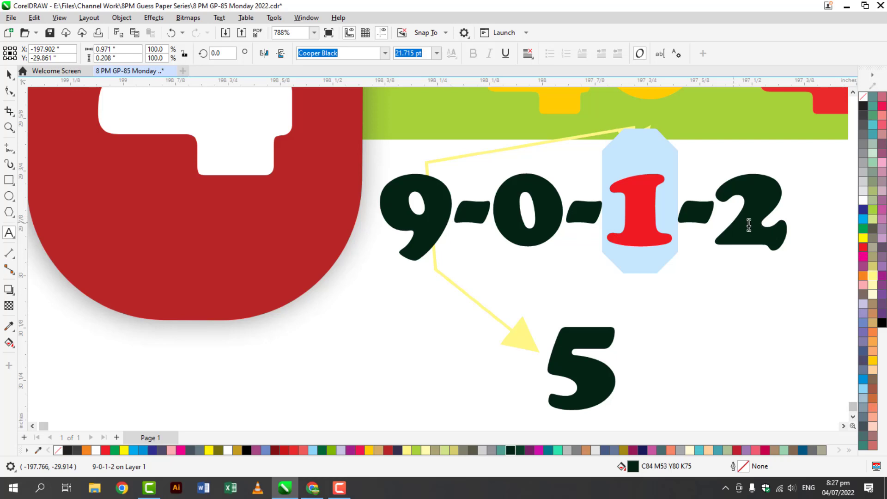
double_click(747, 225)
click(861, 249)
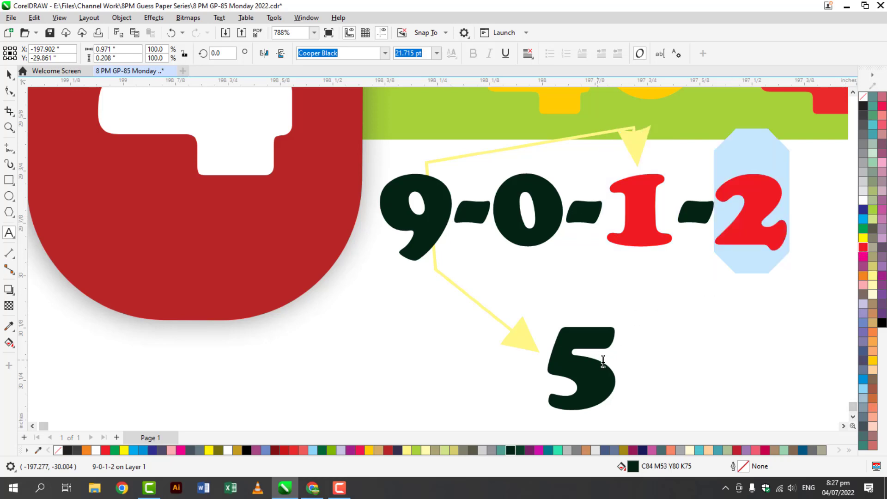
Recolor the "5" below the "9-0-1-2" series red (C0 M100 Y100 K0)
double_click(560, 359)
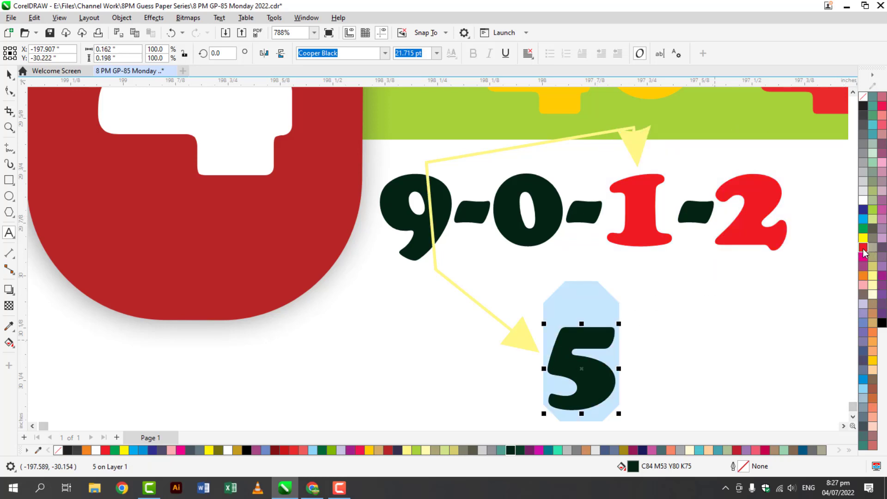
click(862, 249)
key(Escape)
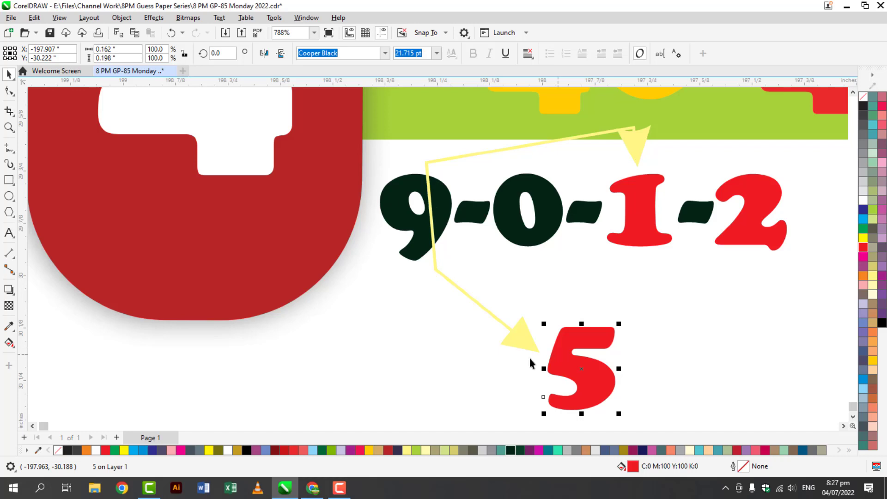
click(478, 385)
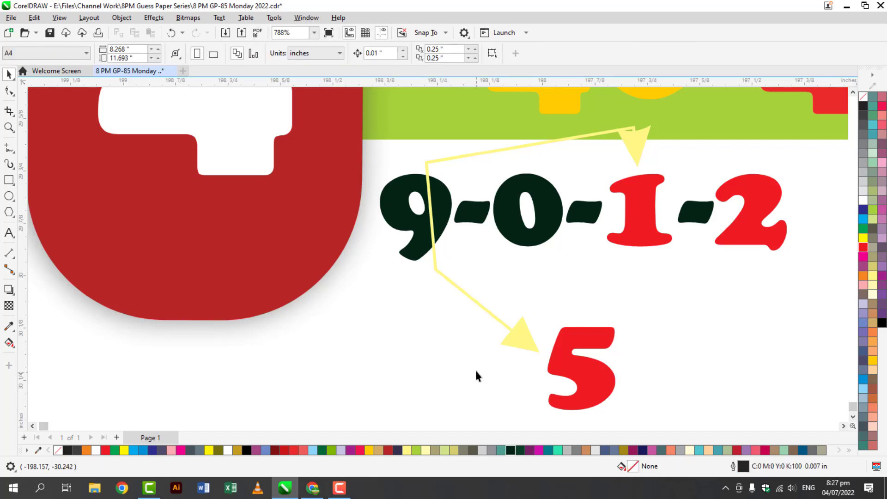